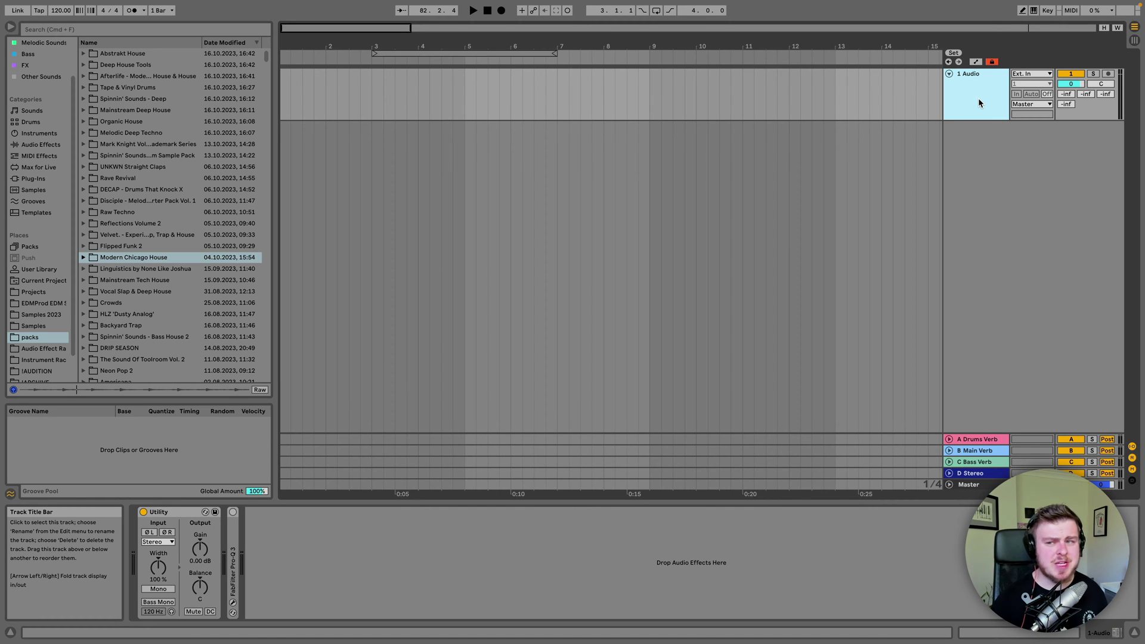
Step: Search the packs for "mdt_" and expand the Melodic Deep Techno pack down to its 120 drum loops folder
click(629, 189)
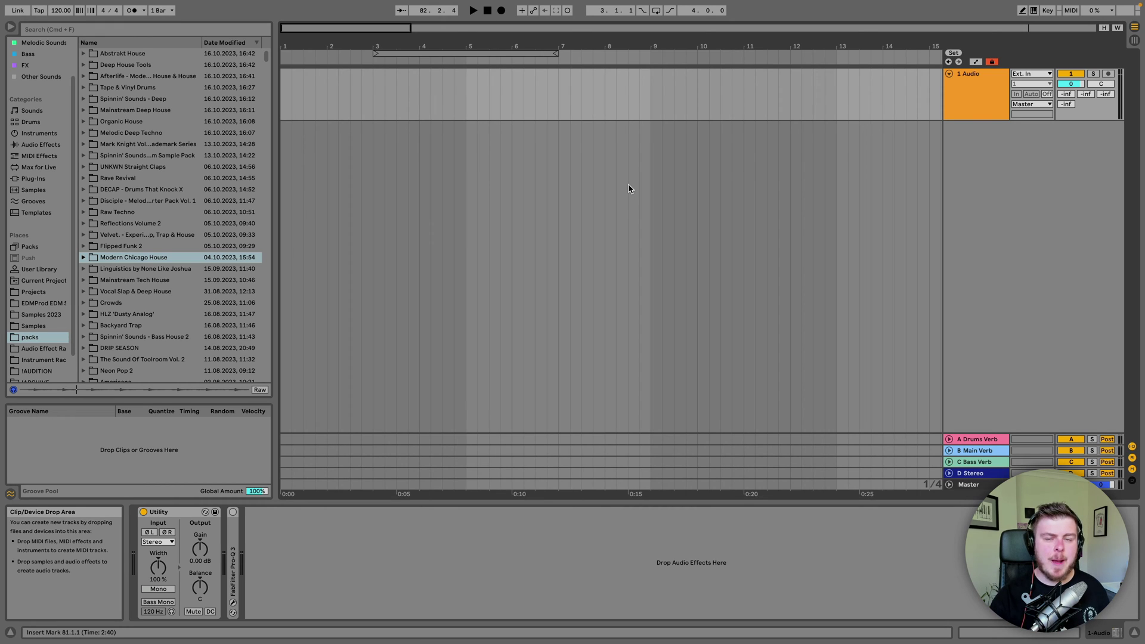
click(159, 30)
text(mdt_)
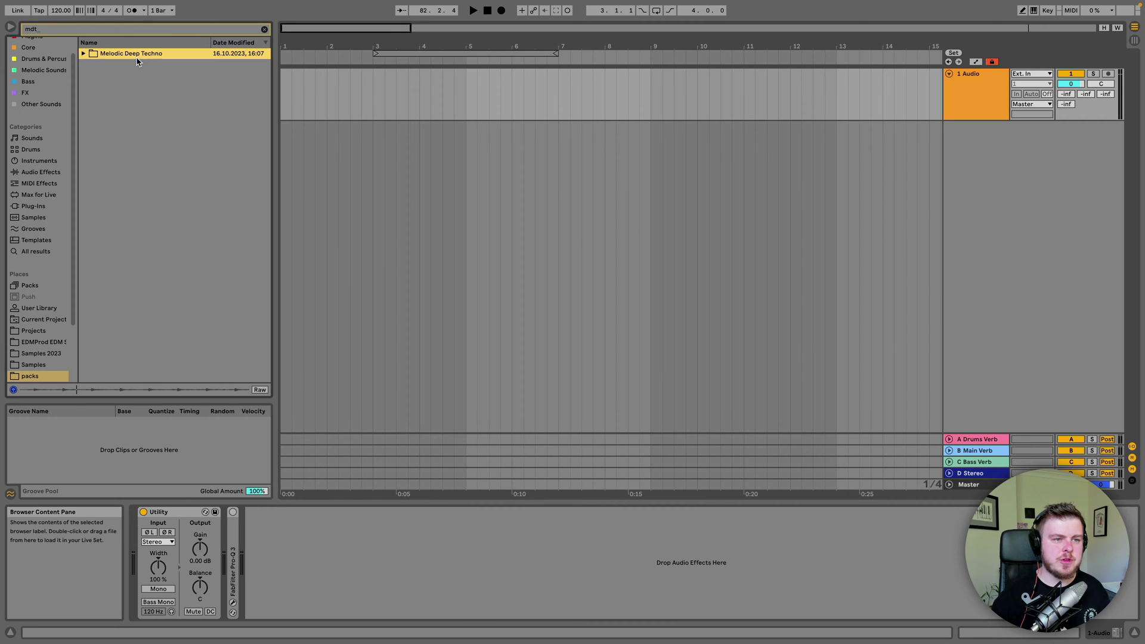
click(136, 58)
key(Right)
key(Down)
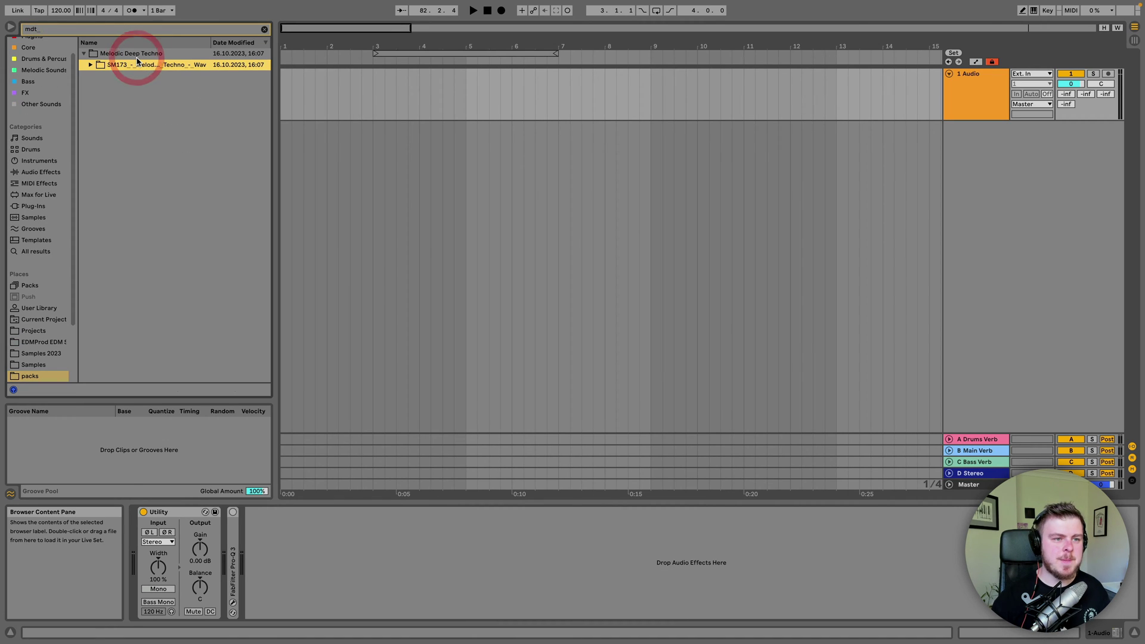
key(Right)
key(Down)
key(Right)
key(Down)
key(Right)
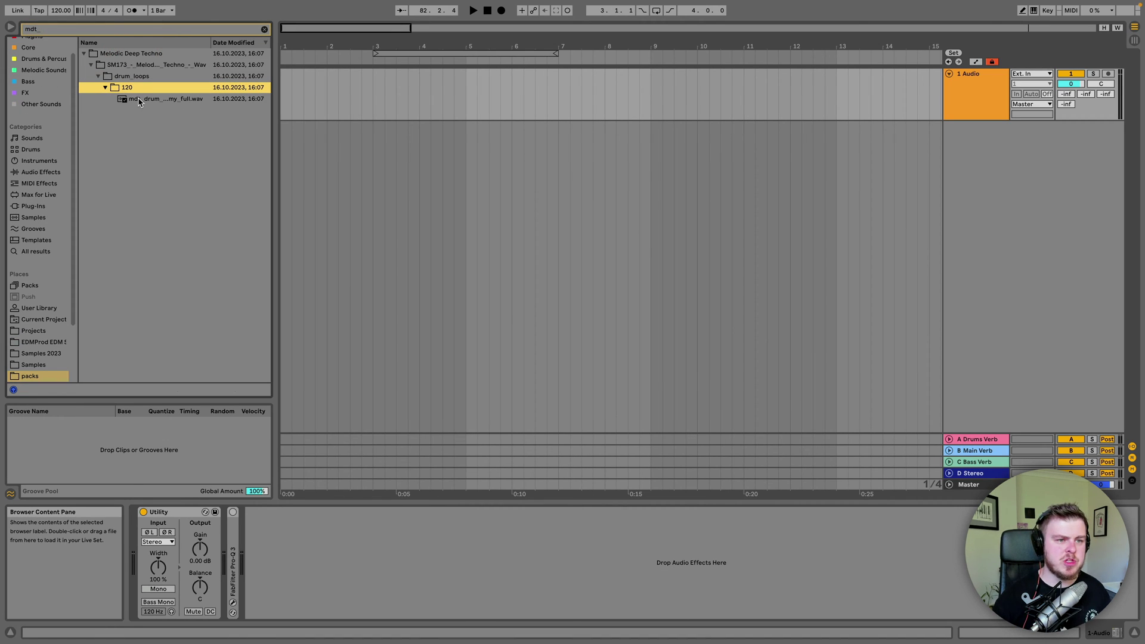
Step: Place the mdt_drum_120_boomy_full loop at bar 1 of the audio track and rename the track as Loop 1
drag(141, 100, 287, 89)
click(990, 89)
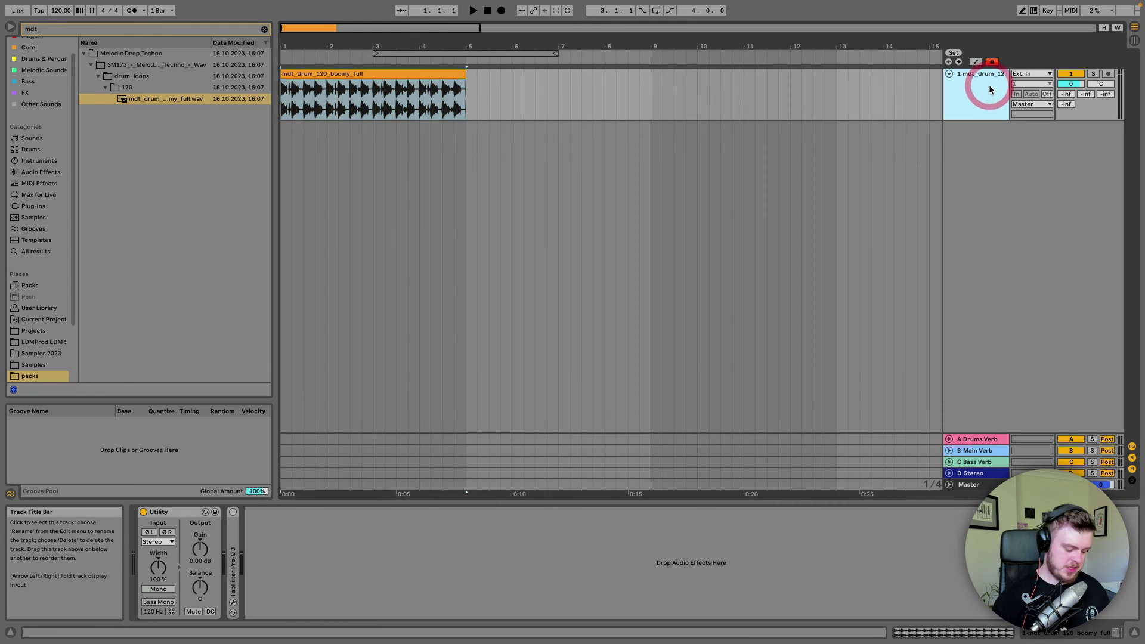
key(super+r)
text(Loop 2)
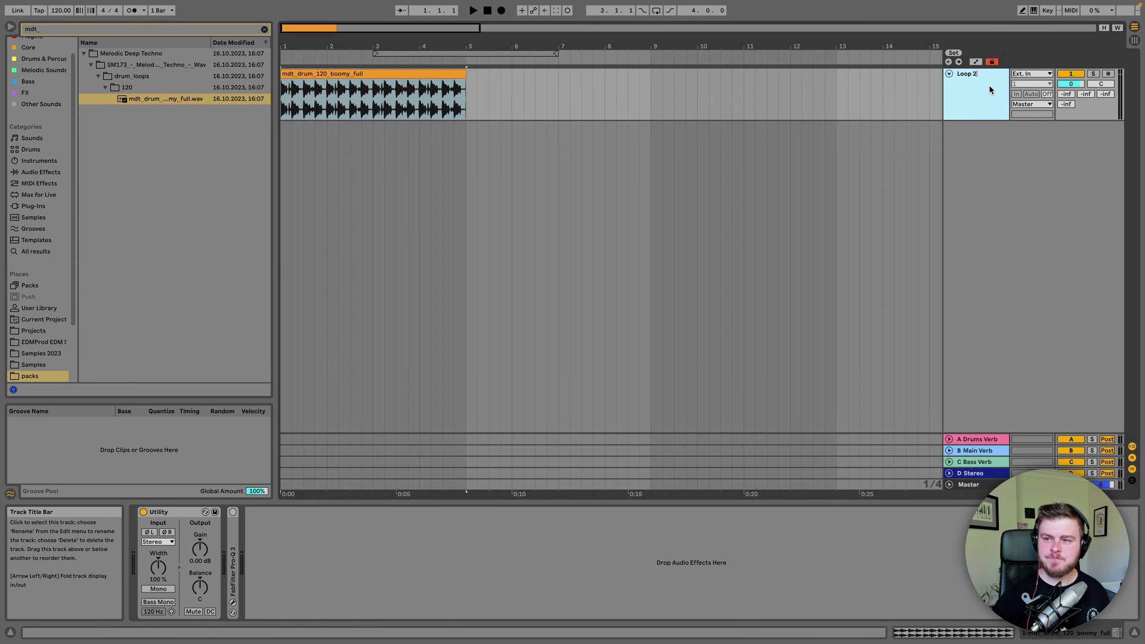
key(Return)
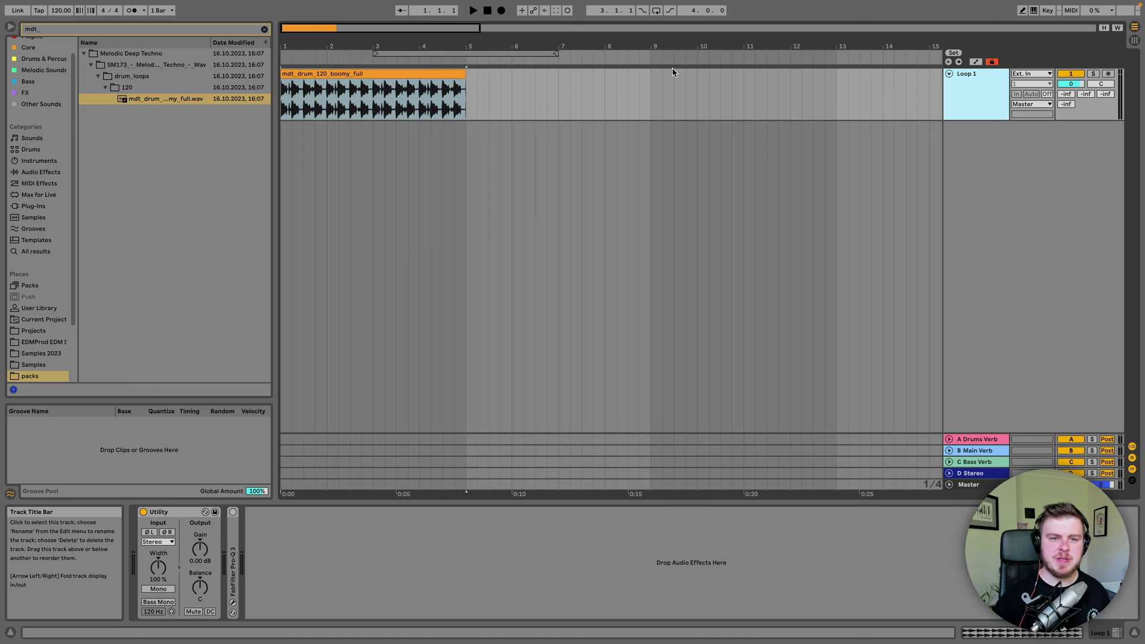
Step: Play back the mdt_drum_120_boomy_full clip from its start to audition it
click(301, 76)
key(z)
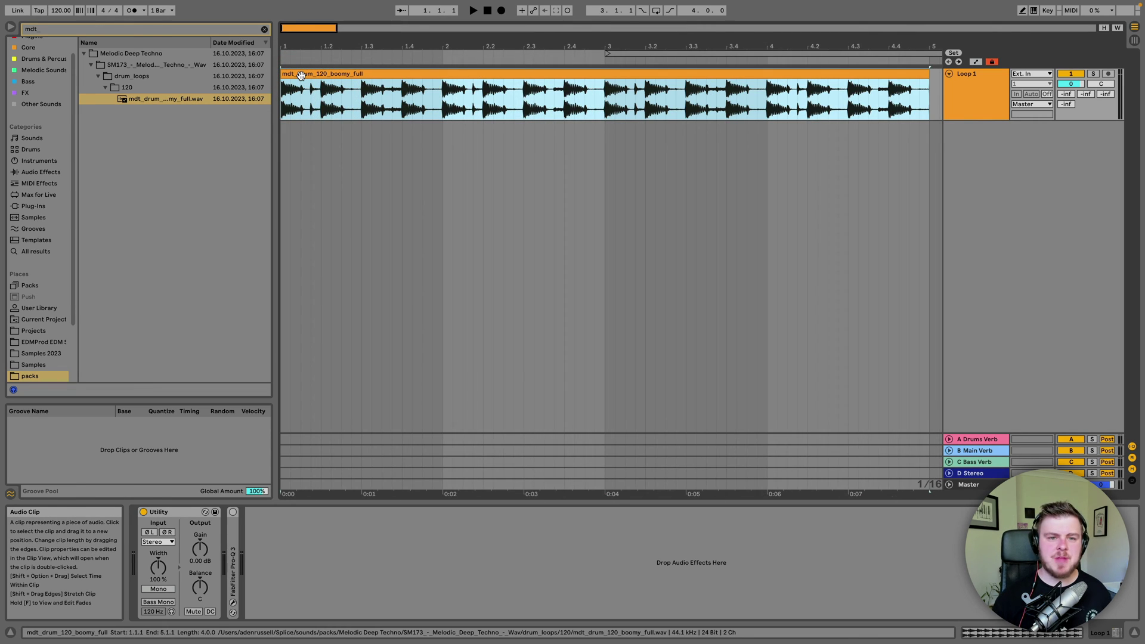
key(space)
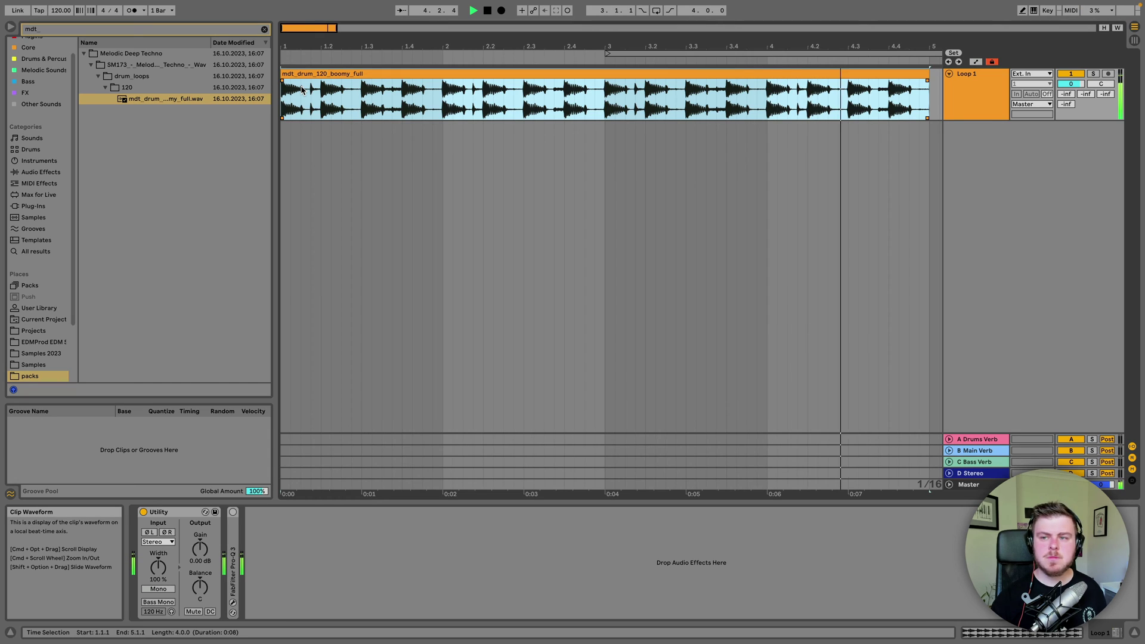
key(space)
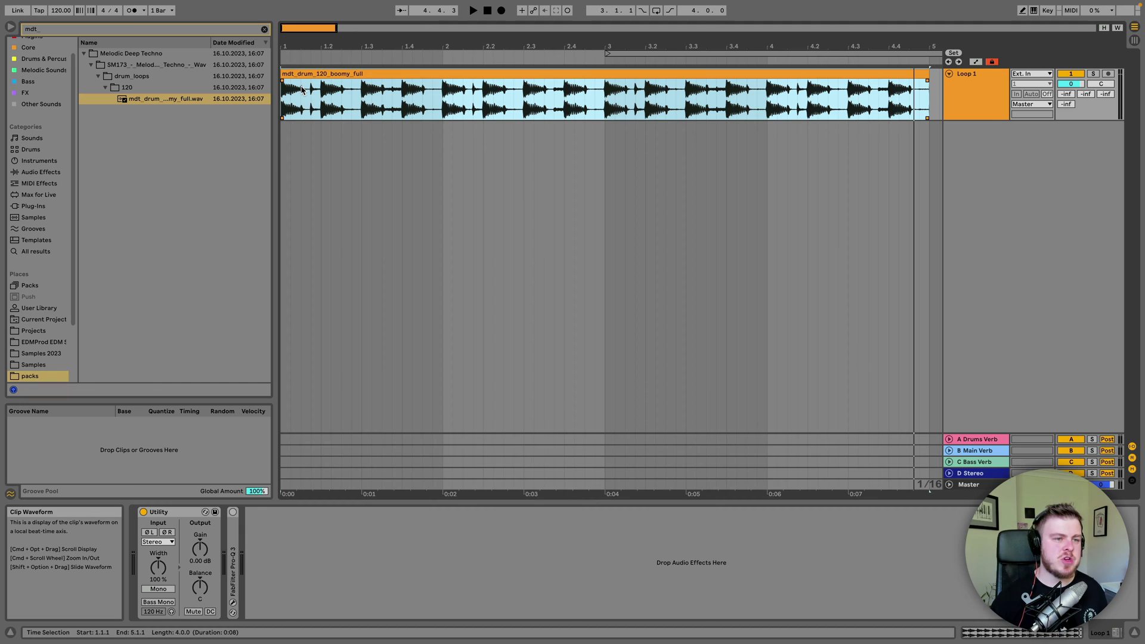
Step: Search the packs for "020" and expand the Organic House pack down to its Drum Beat loop file
click(264, 29)
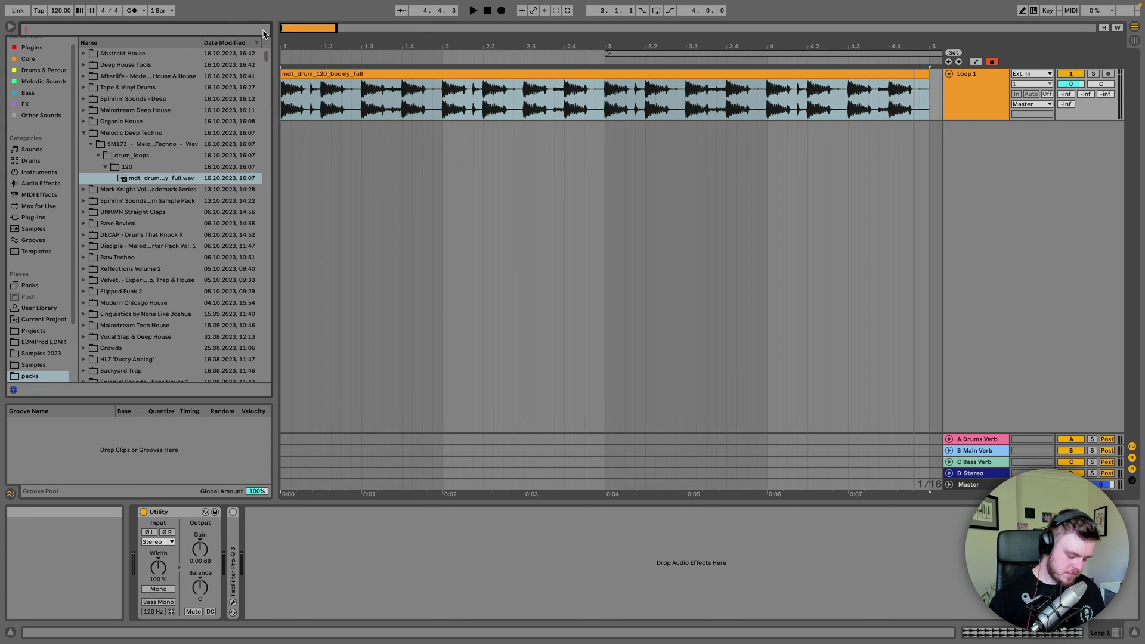
text(0202)
key(BackSpace)
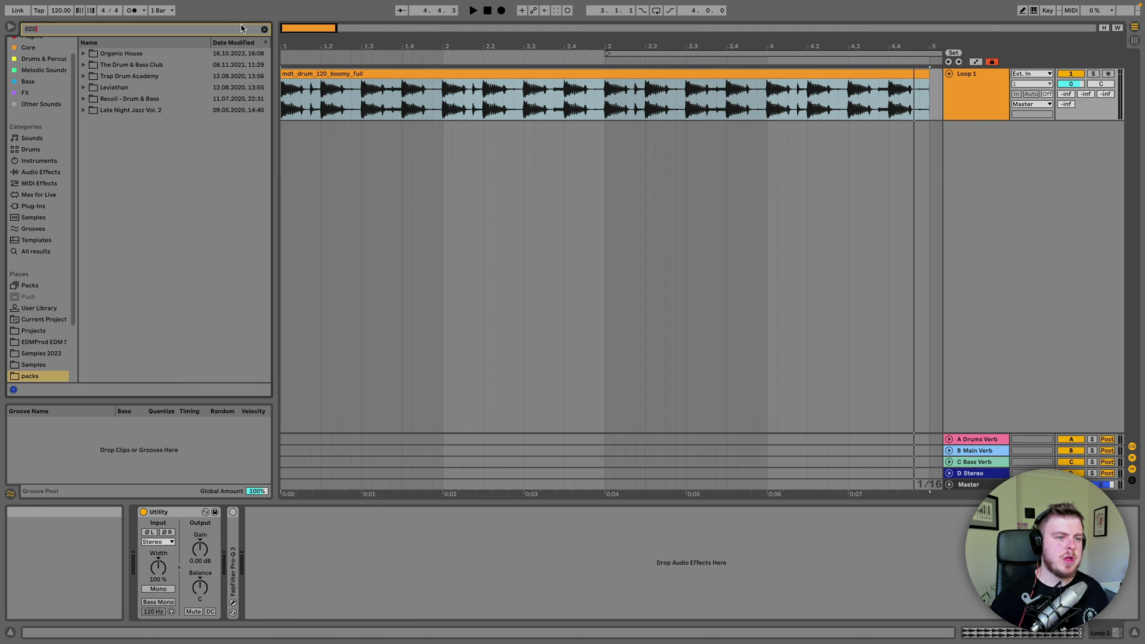
key(Down)
key(Right)
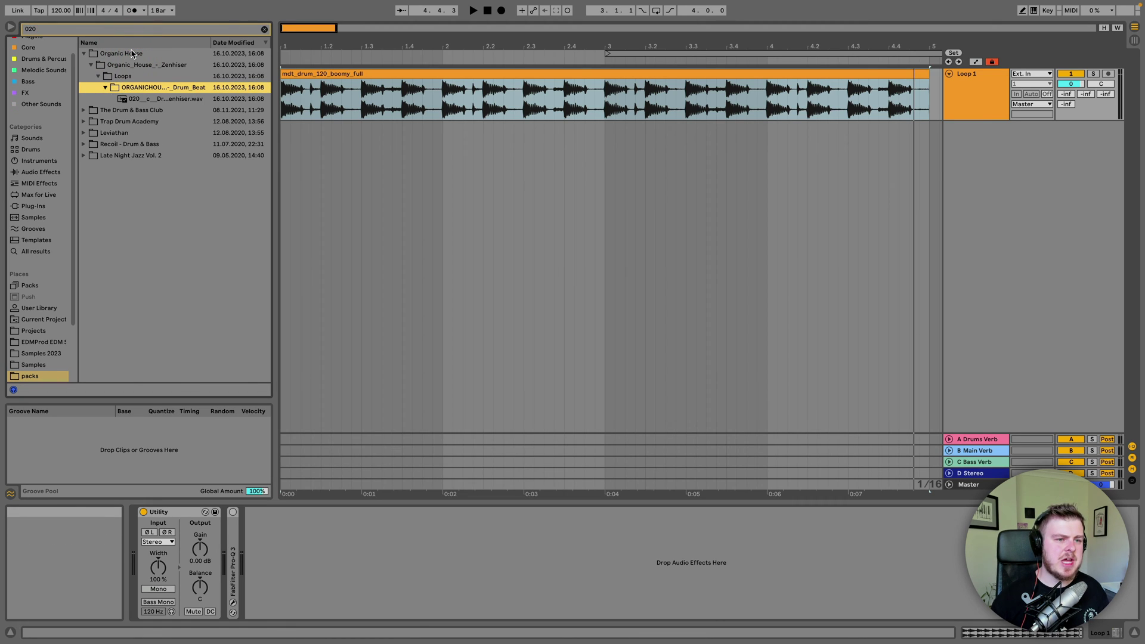
key(Down)
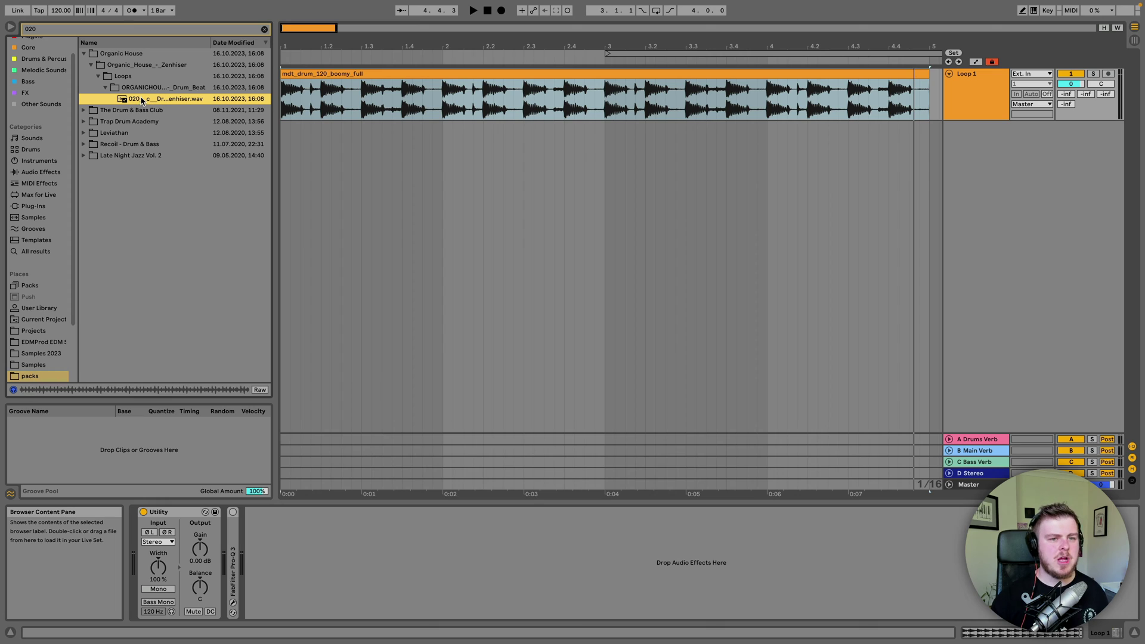
Step: Add the 020 shakers and wood drum loop on a new track at bar 1 and trim it at bar 5
drag(142, 100, 284, 128)
click(928, 147)
key(super+e)
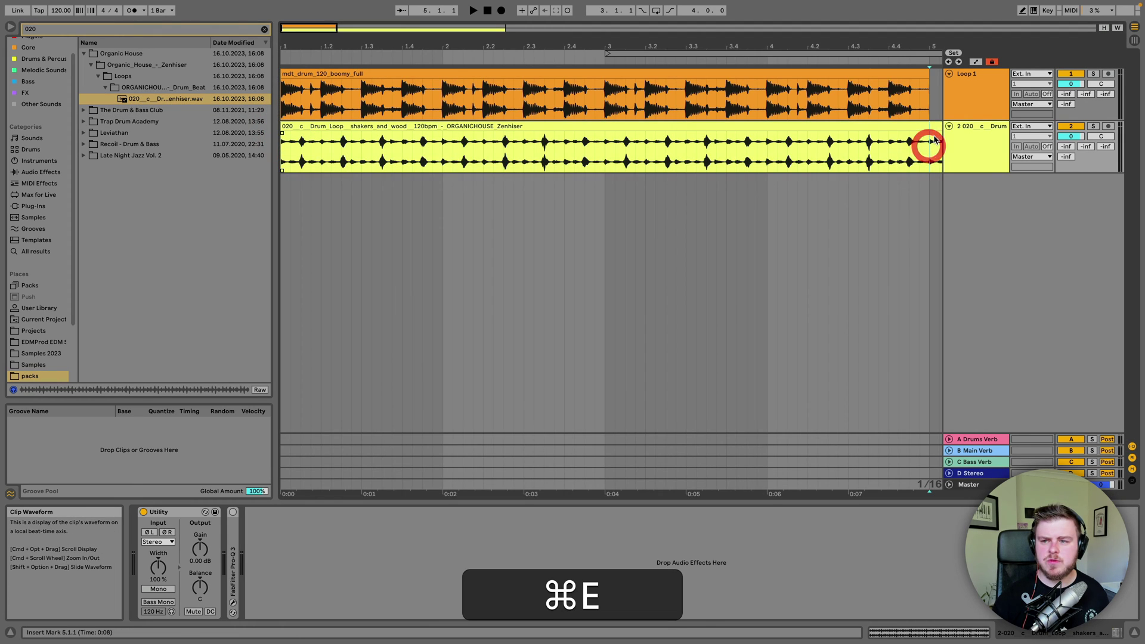
key(super+BackSpace)
Step: Turn off Warp for the shakers and wood clip and the boomy drum clip
double_click(906, 126)
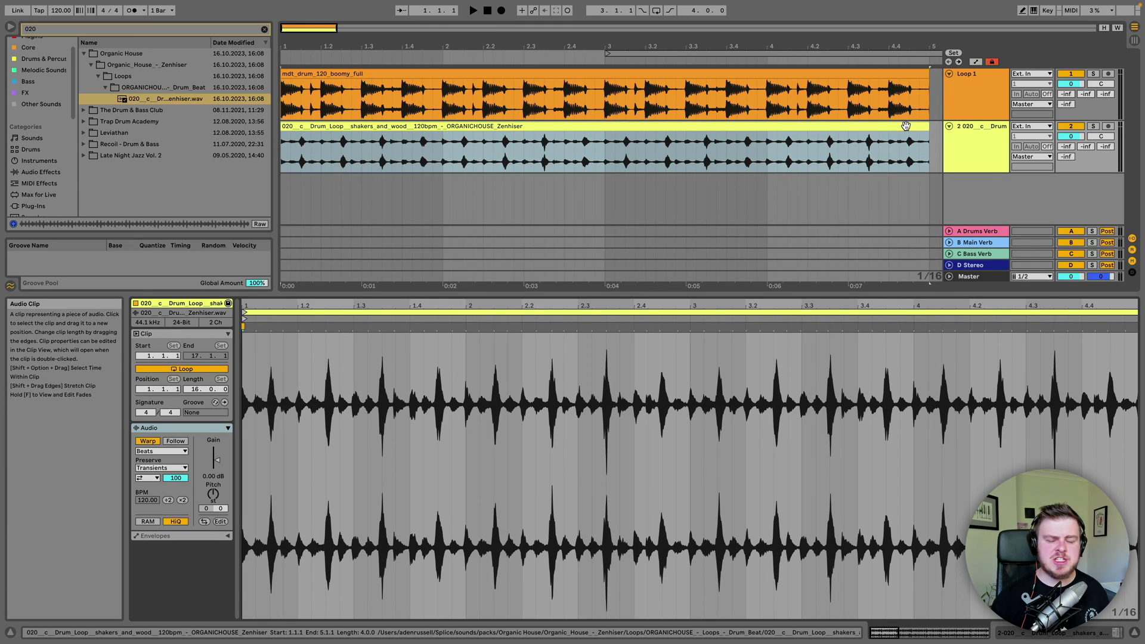
click(147, 441)
click(328, 91)
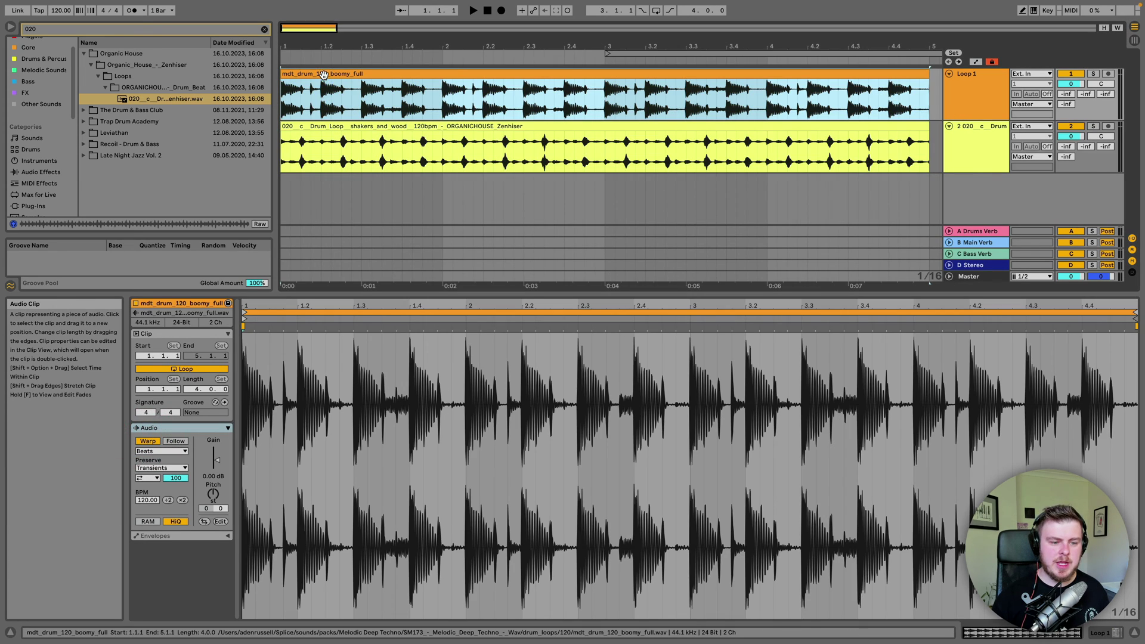
click(147, 440)
Step: Rename the shakers and wood track as Loop 2
click(986, 100)
click(986, 131)
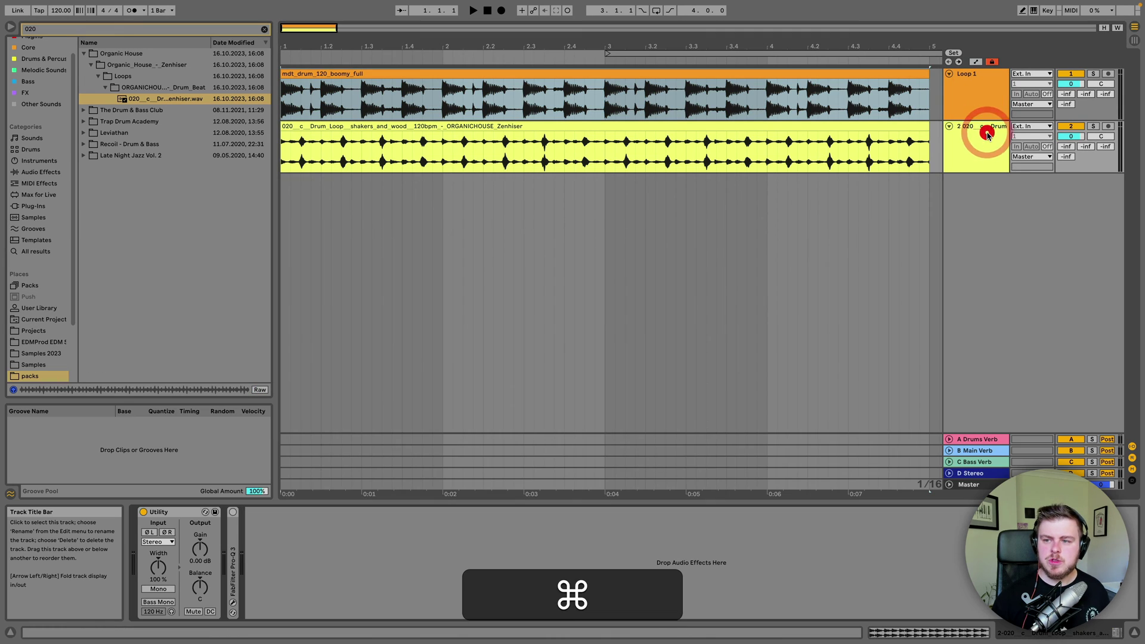
key(super+r)
text(Loop2)
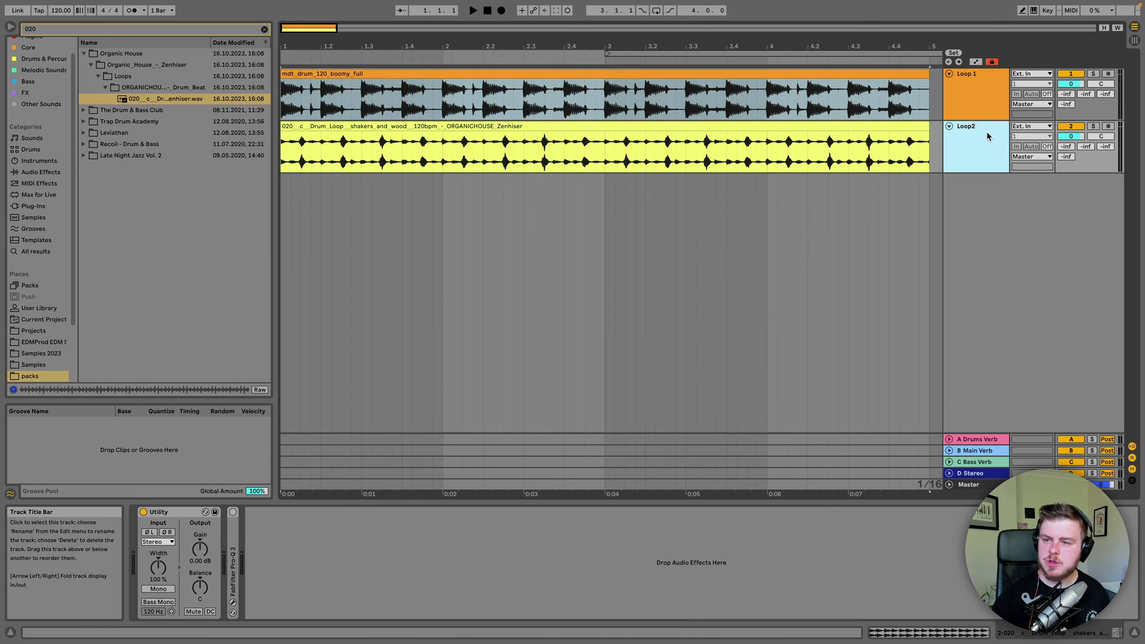
key(Return)
key(super+r)
key(super+Right)
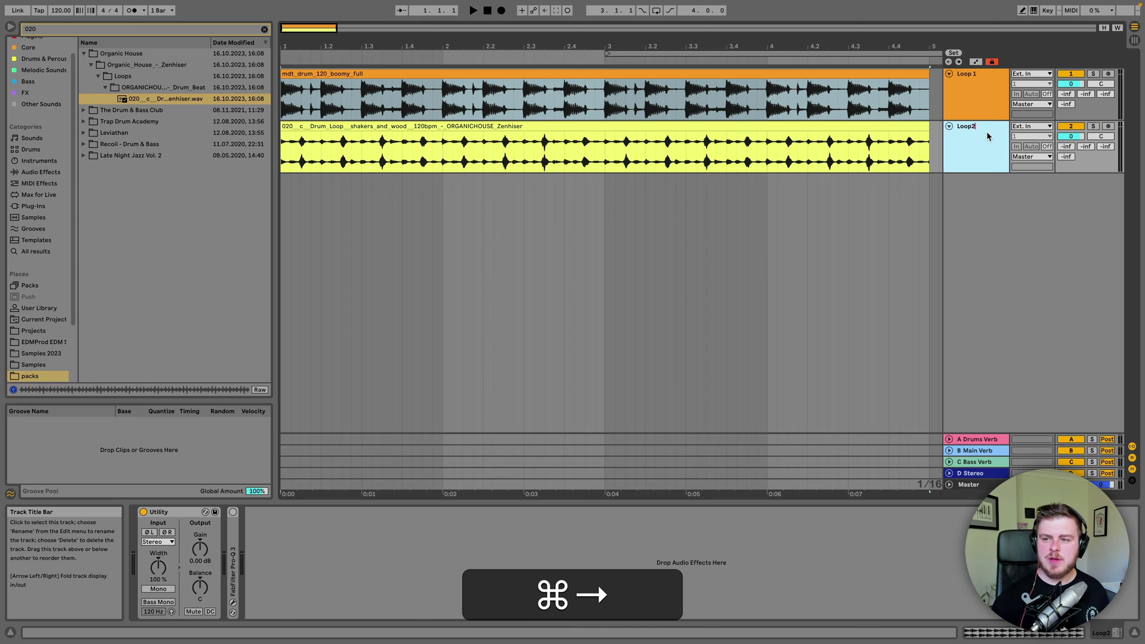
key(Left)
key(Return)
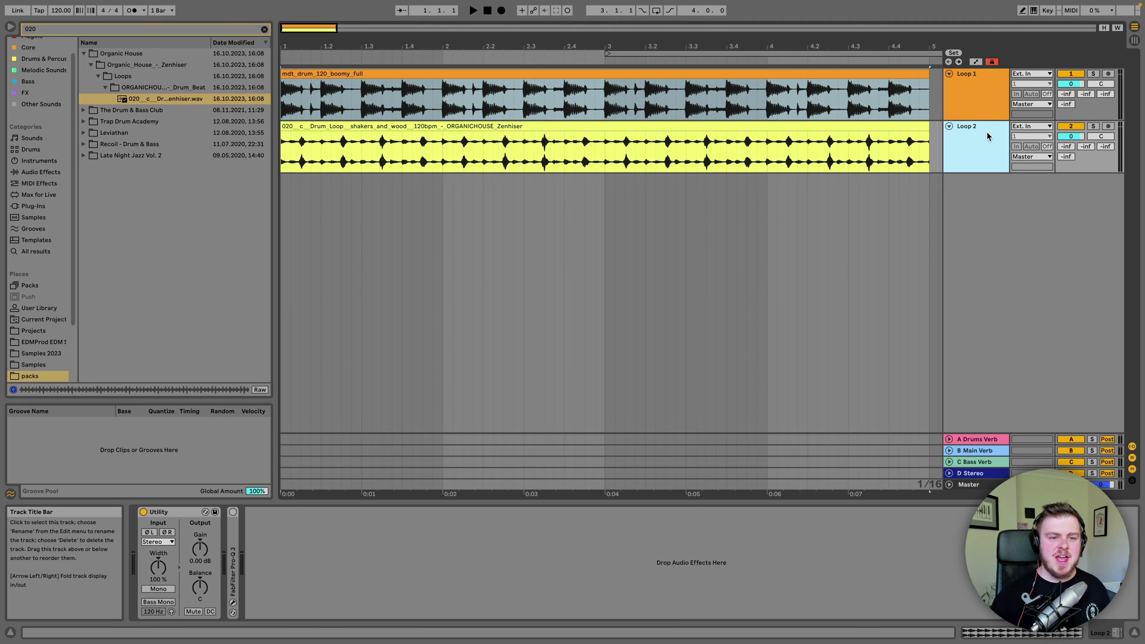
Step: Lower the Loop 2 track volume to -6.4 dB while playing both loops, and loop playback over the clip's four bars
click(861, 126)
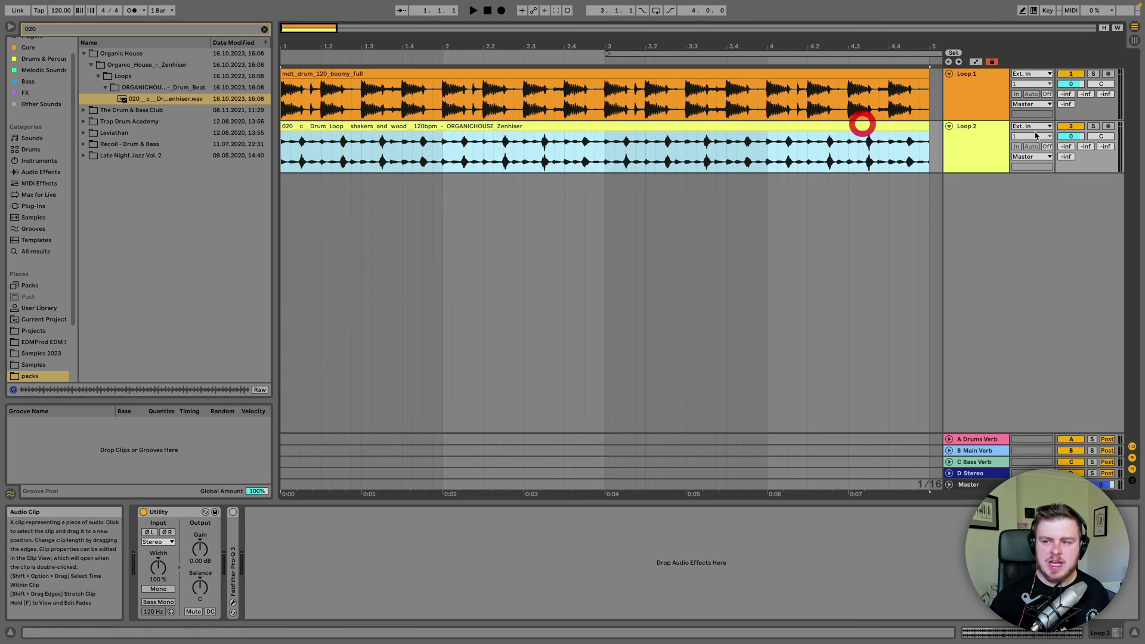
click(1080, 138)
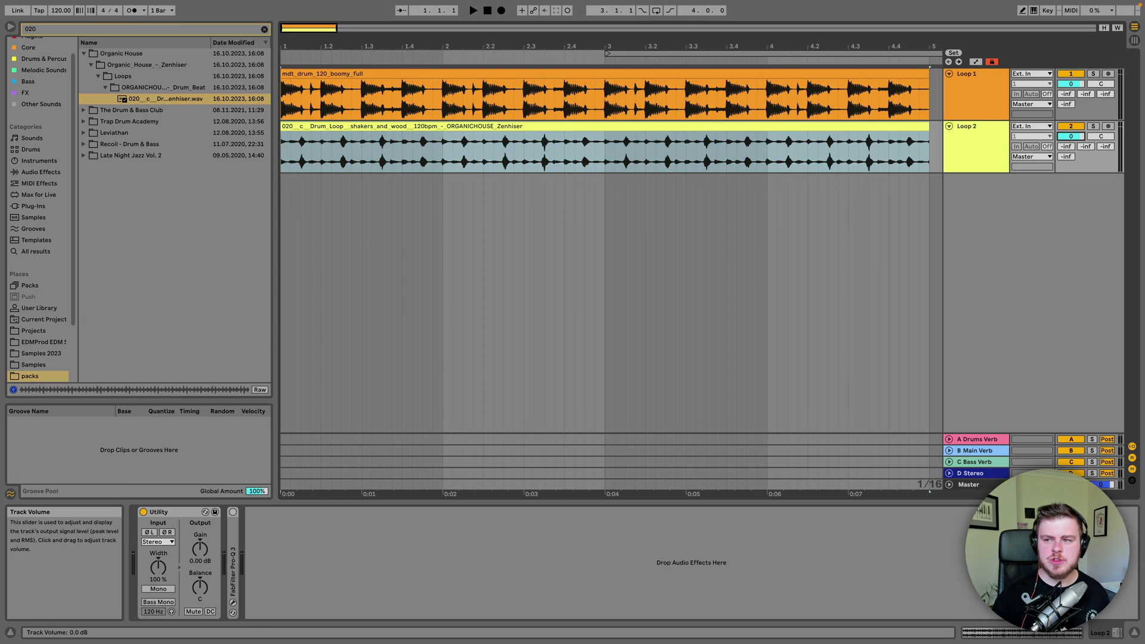
click(915, 123)
key(space)
drag(1071, 136, 1072, 146)
key(space)
click(907, 127)
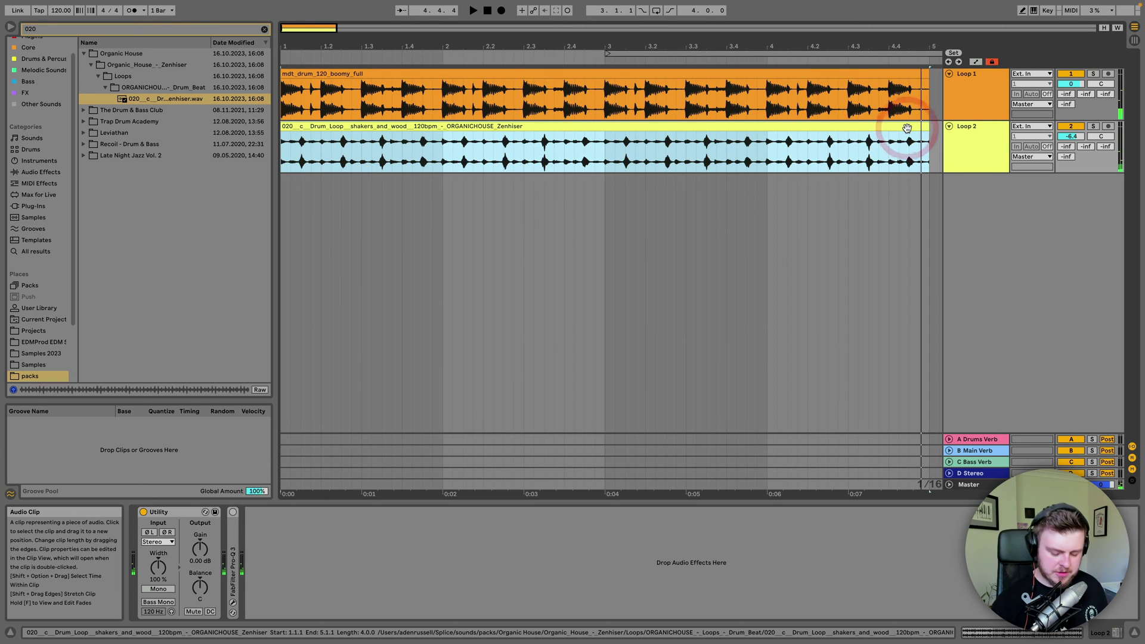
key(super+l)
Step: Play the looped section and fine-tune the Loop 2 track volume to -7.1 dB
click(1094, 74)
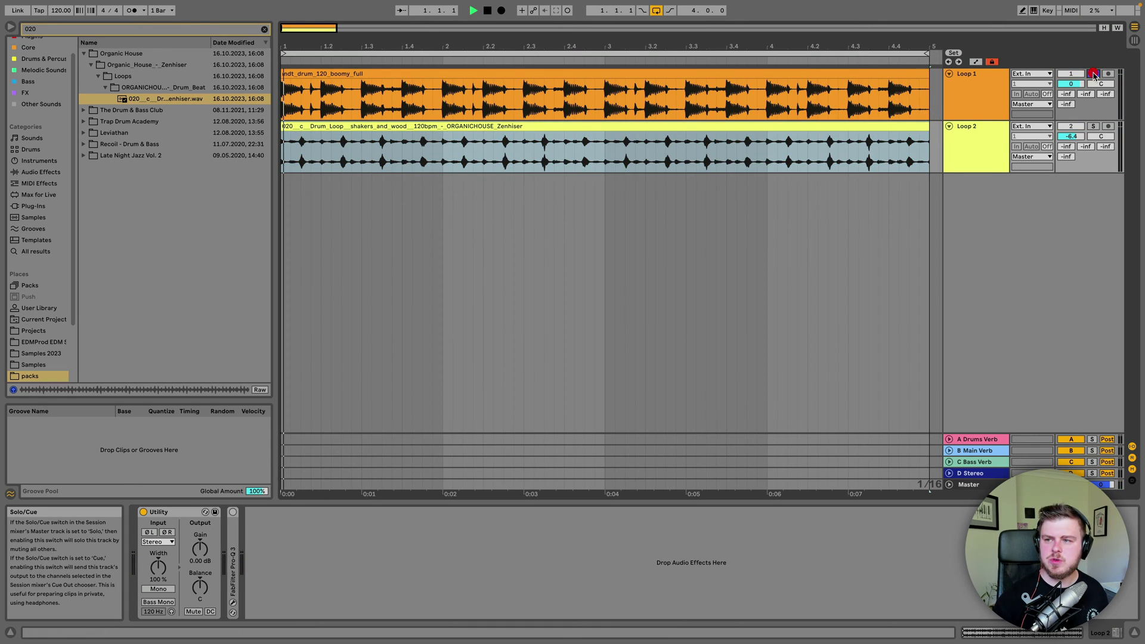
key(space)
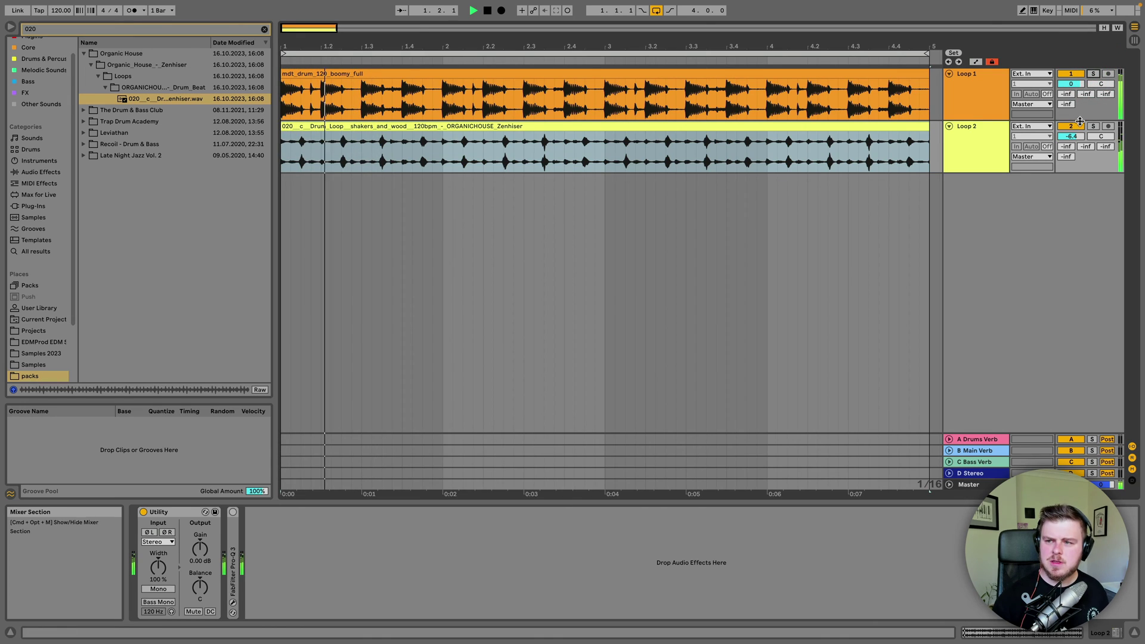
drag(1072, 134, 1072, 137)
key(space)
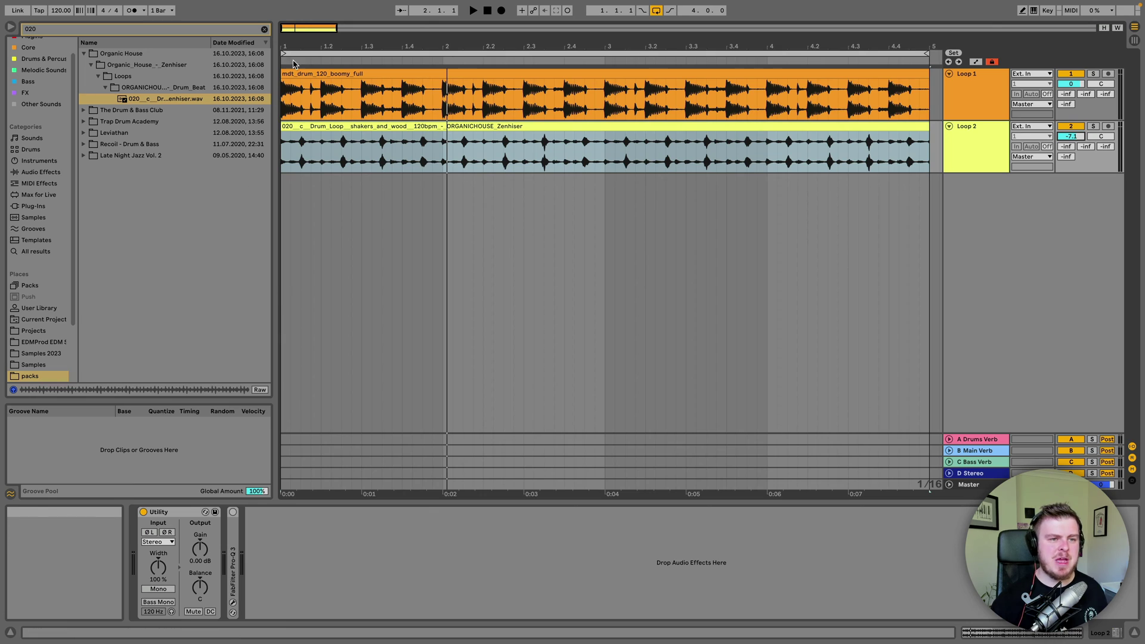
Step: Clear the previous browser search and search the packs for "ds_mdh"
click(264, 29)
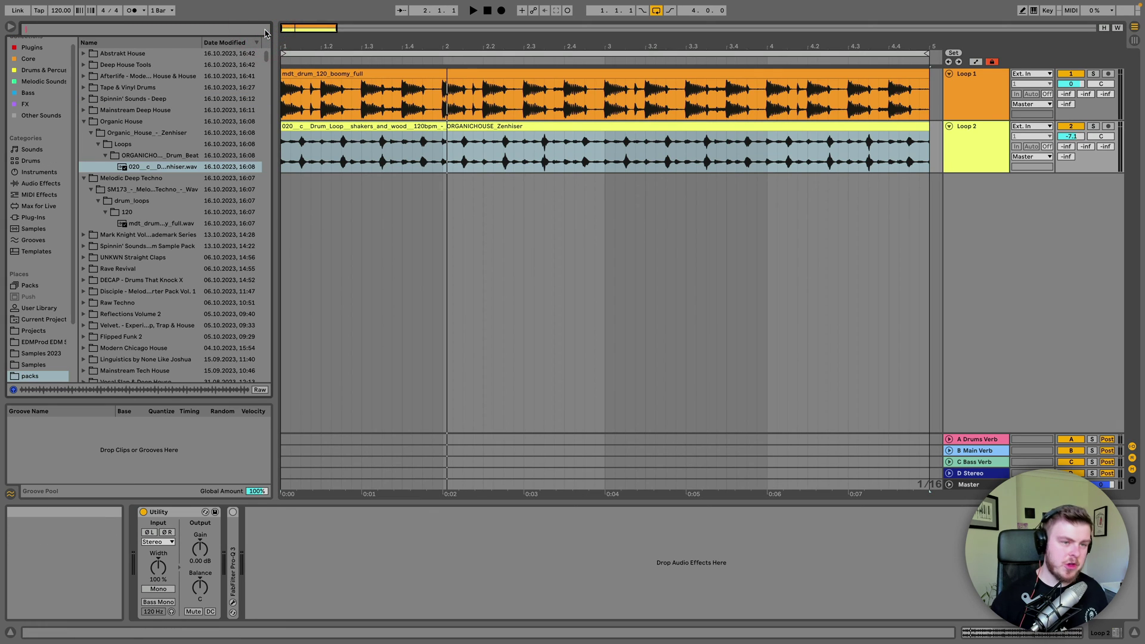
text(dsd)
key(BackSpace)
text(_)
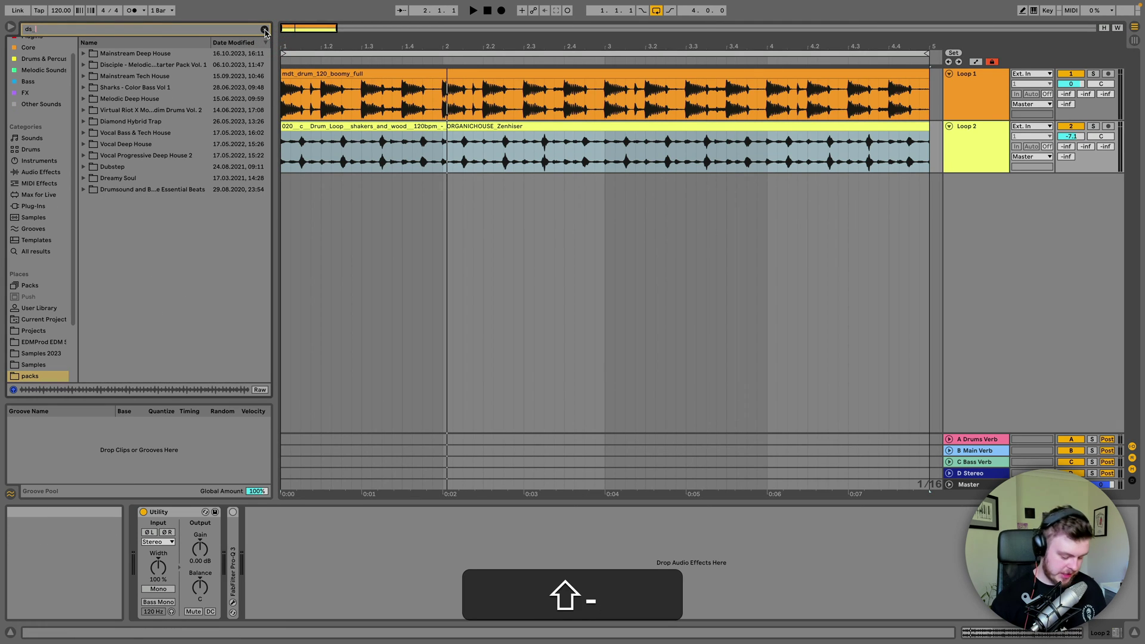
text(mdh)
Step: Look through the Mainstream Deep House pack down to its drum one-shot Kicks folder
click(159, 54)
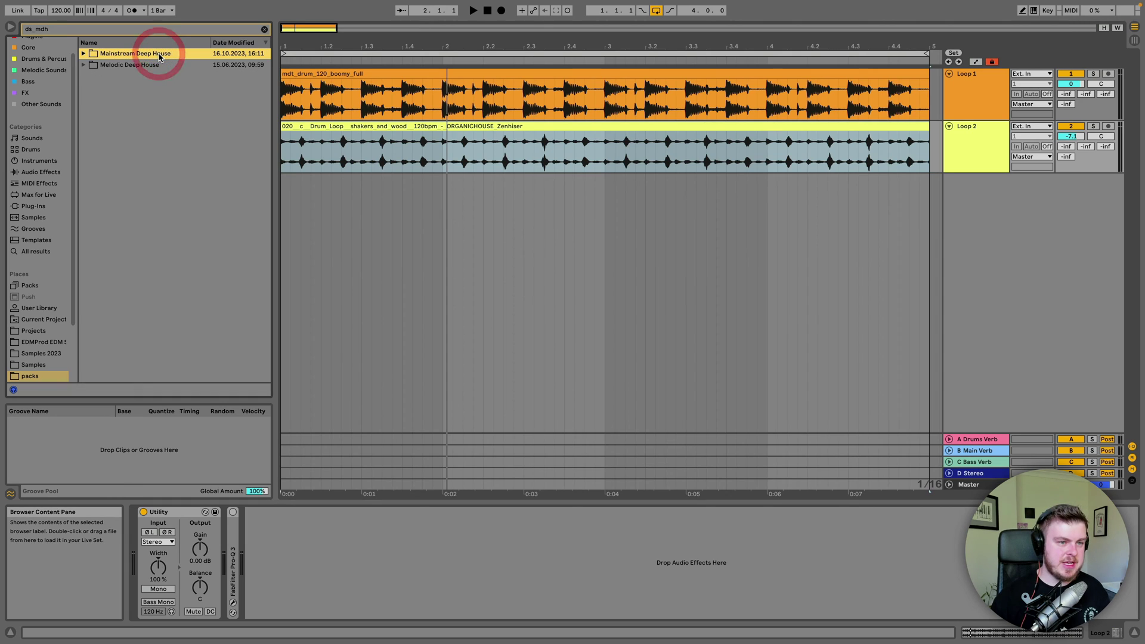
key(Right)
key(Right)
key(Right)
key(Right)
key(Right)
key(Right)
Step: Expand the Melodic Deep House pack through its drum loops to the top loop file in Top_Loops
key(Down)
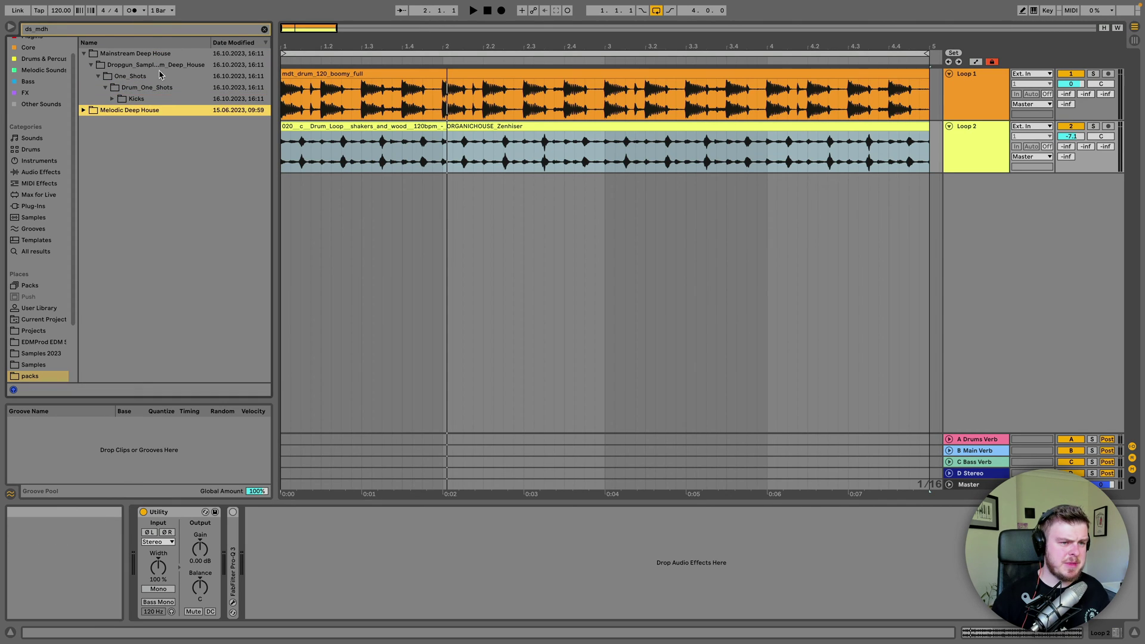
key(Right)
key(Right)
key(Right)
key(Right)
key(Right)
key(Right)
key(Down)
key(Right)
key(Right)
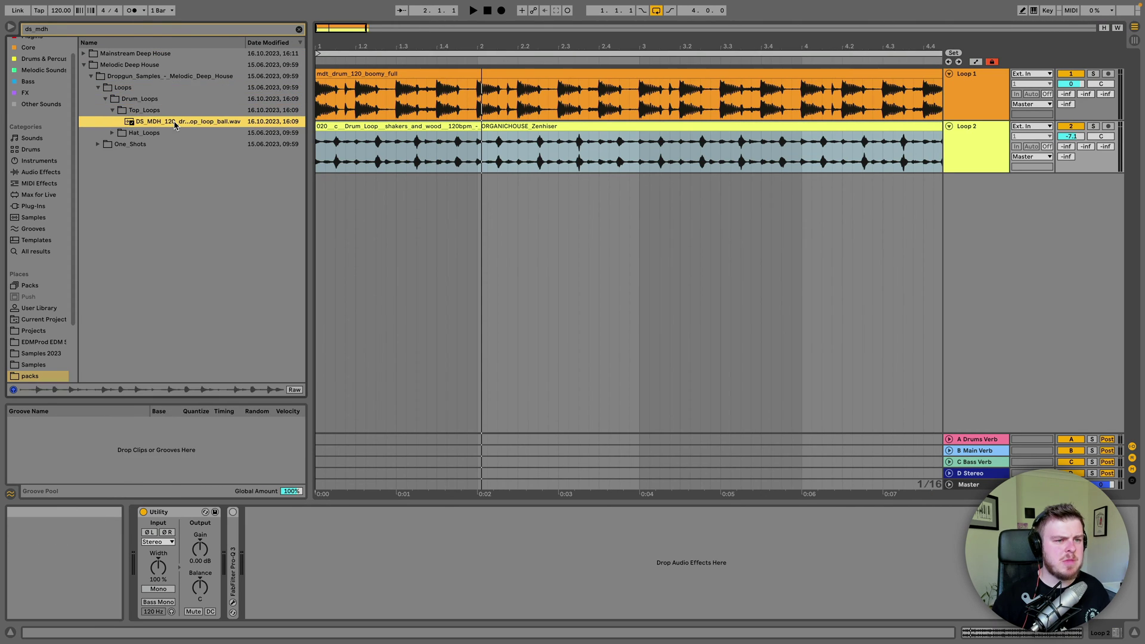
Step: Add DS_MDH_120_drum_top_loop_ball on a new track at bar 1 and extend the clip to bar 5
mouse_move(309, 95)
mouse_down()
mouse_move(340, 94)
mouse_move(329, 95)
mouse_up()
drag(231, 121, 340, 181)
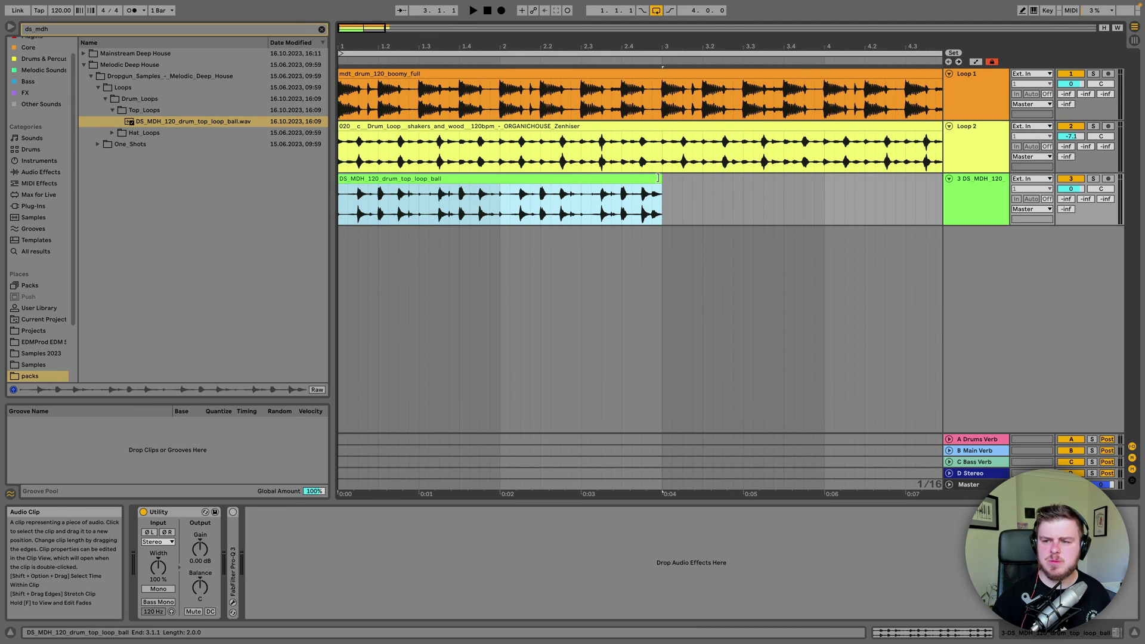
drag(661, 179, 916, 179)
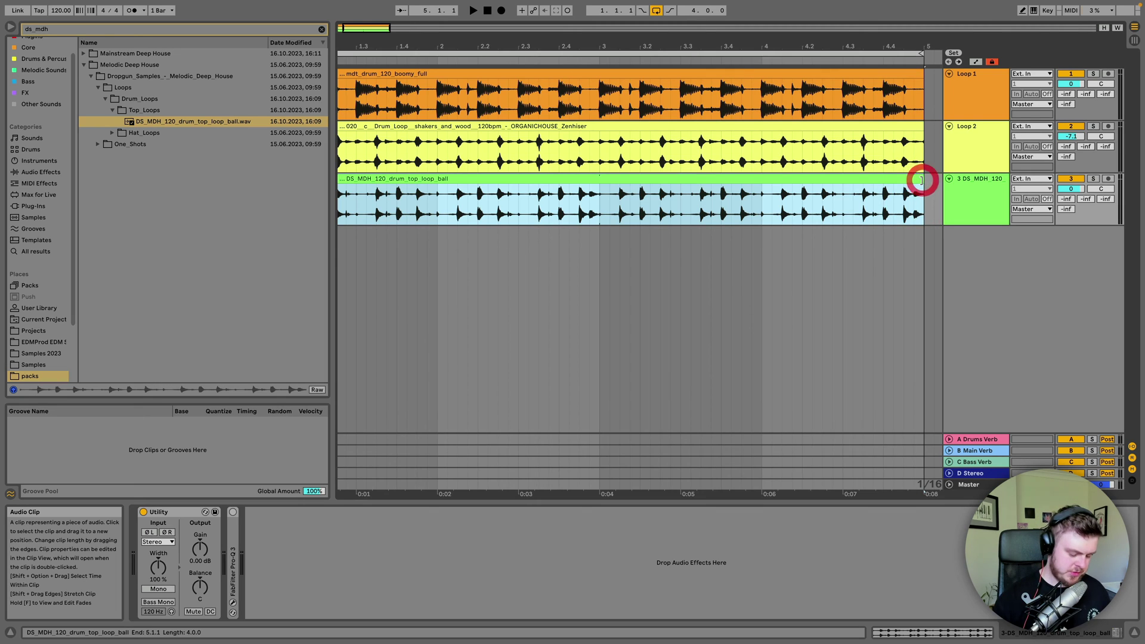
key(w)
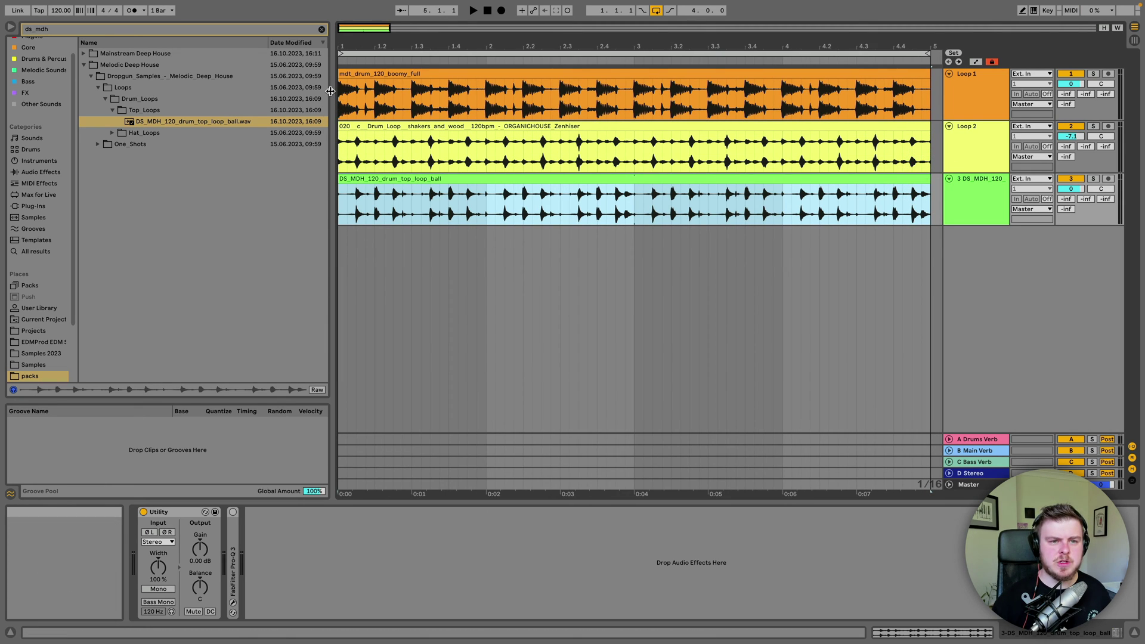
Step: Rename the third loop's track to Loop 3 and lower its volume to -0.9 dB while the groove plays
drag(330, 90, 253, 91)
key(space)
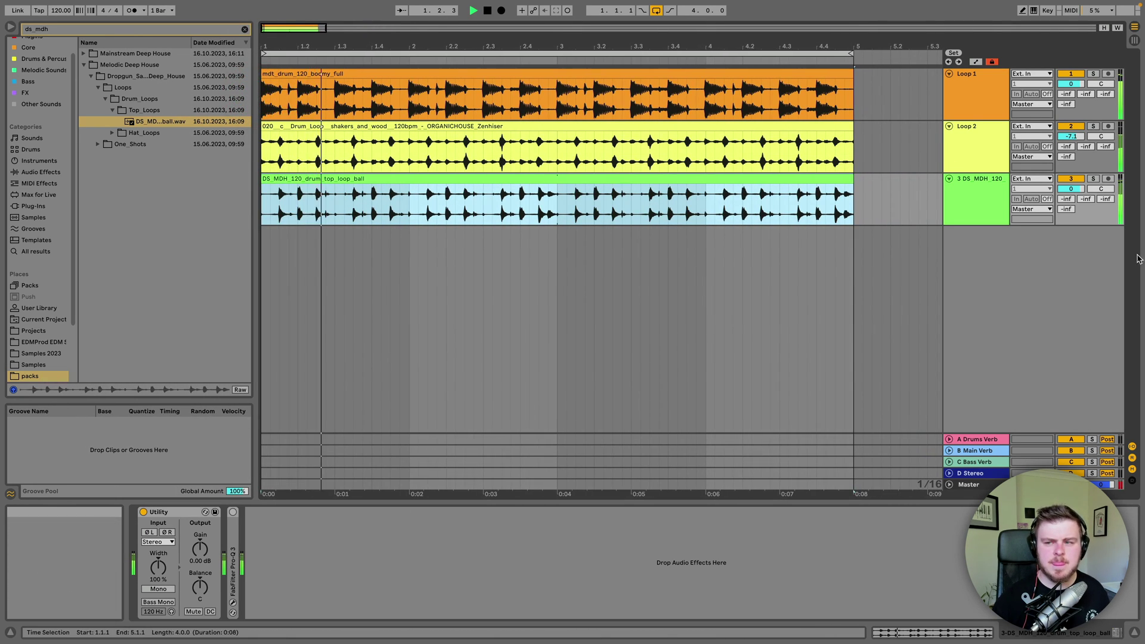
click(999, 197)
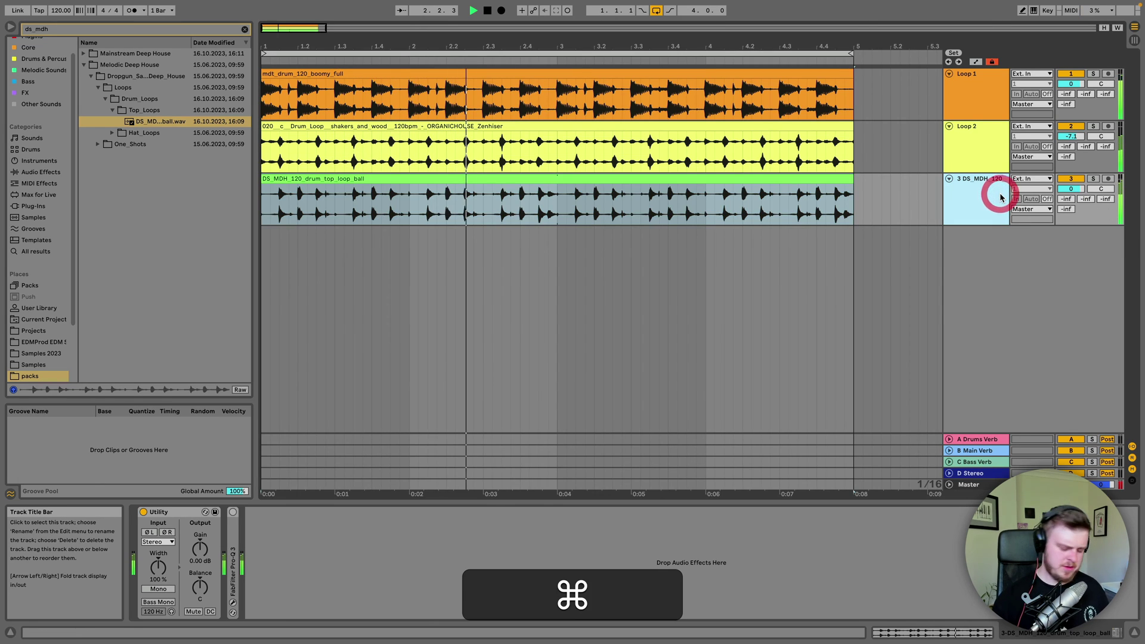
key(super+r)
text(Loop 3)
key(Return)
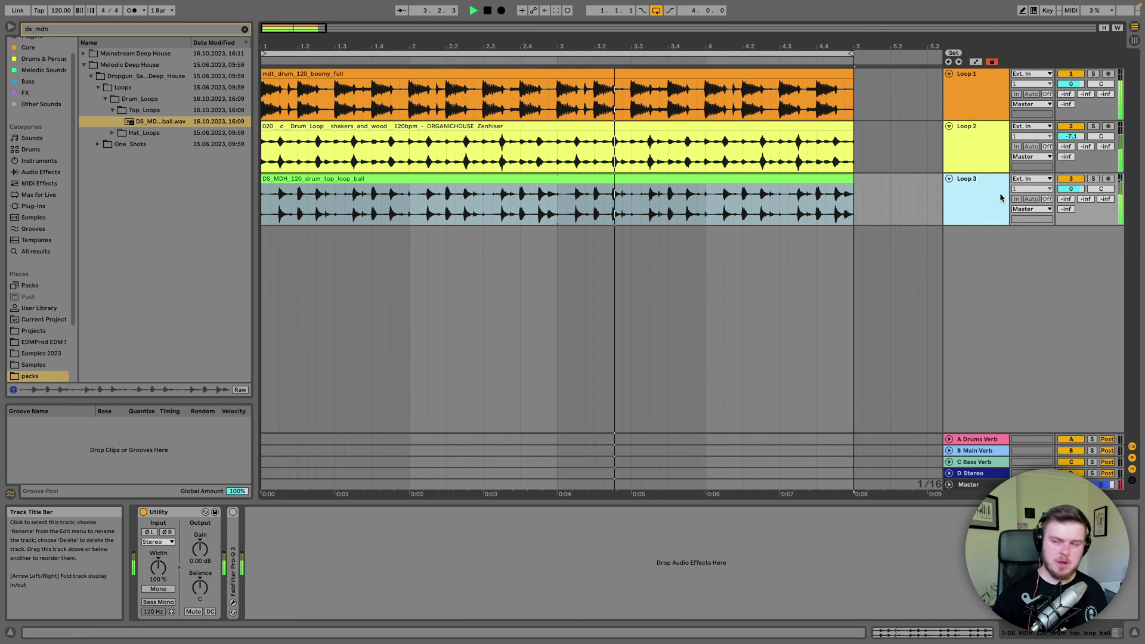
drag(1071, 189, 1071, 192)
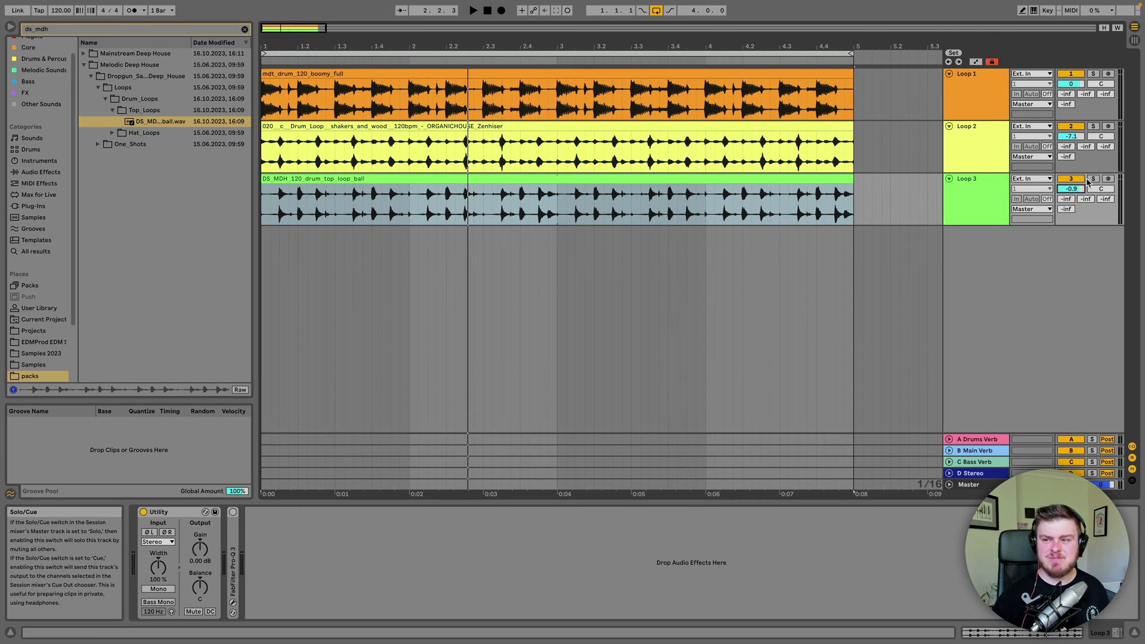
Step: Listen to Loop 3, Loop 2 and Loop 1 soloed one after another, and to all three together
key(space)
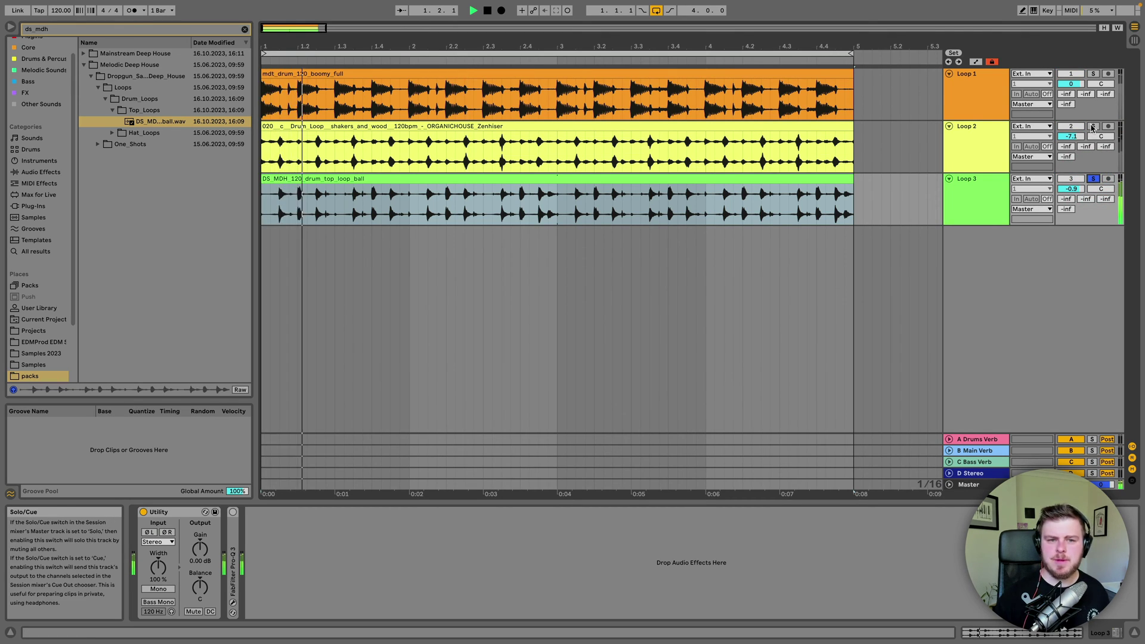
click(1093, 127)
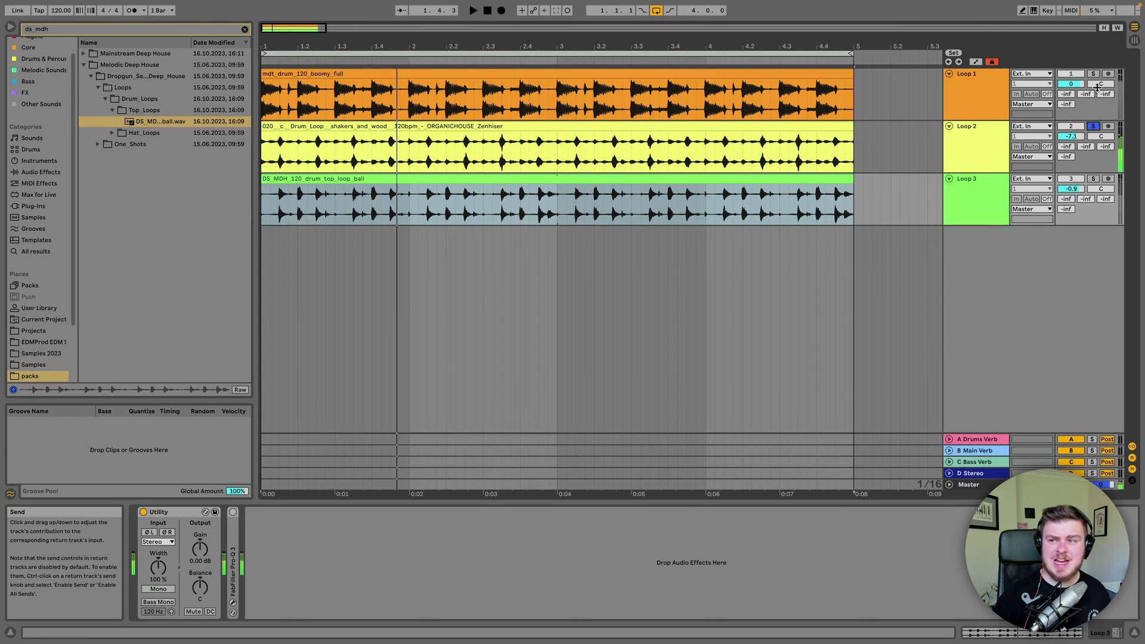
key(space)
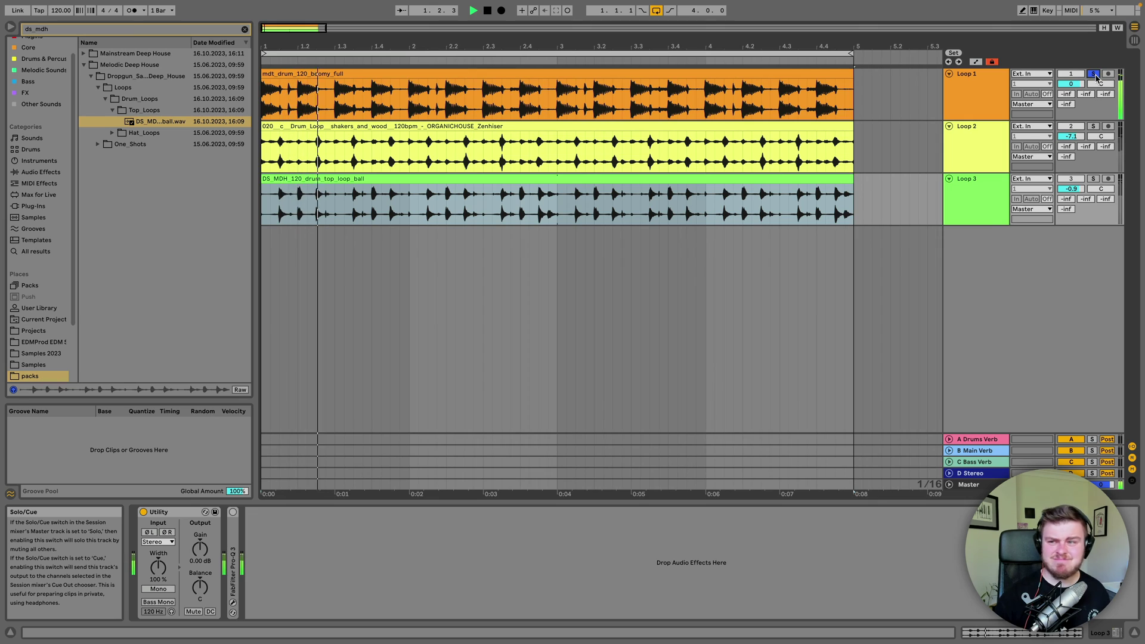
key(space)
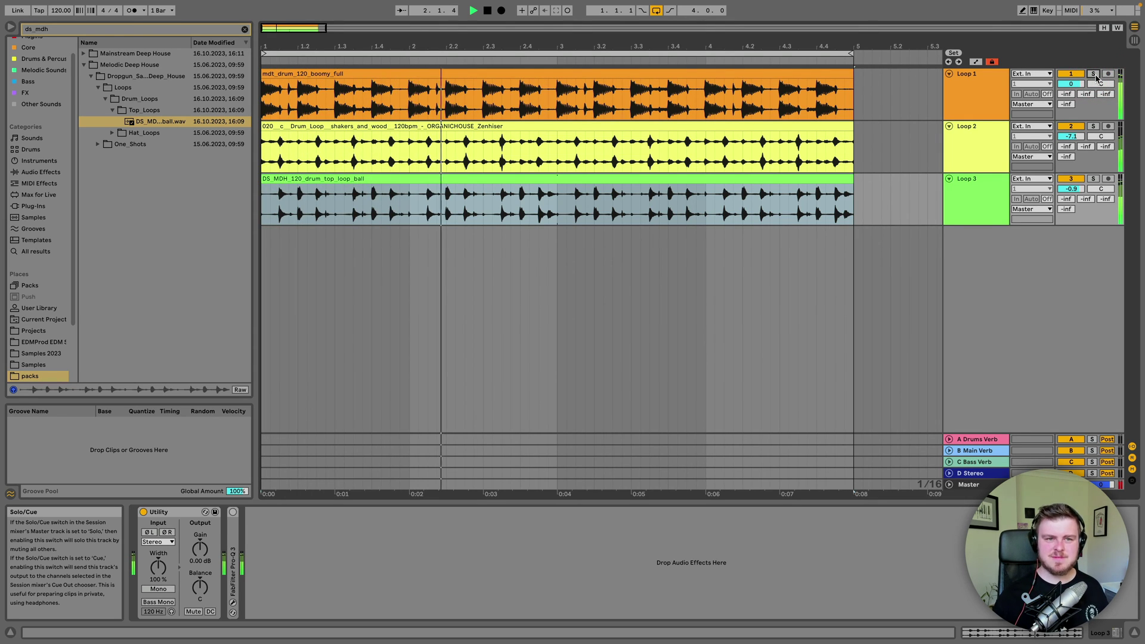
key(space)
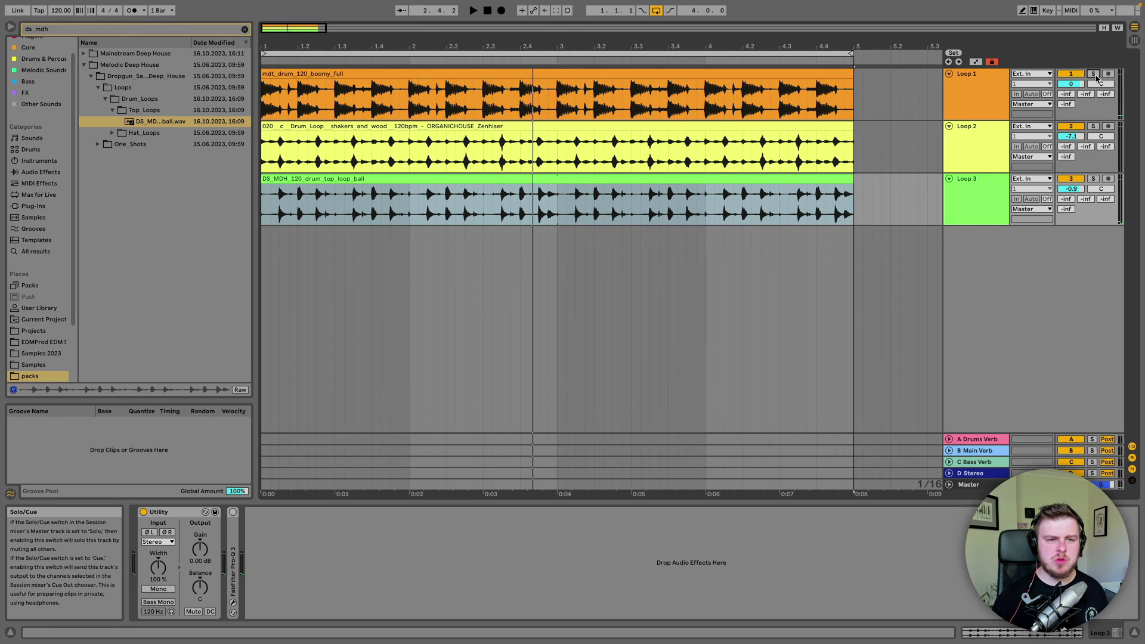
Step: Add an 18 dB/oct low cut at about 183 Hz in the Loop 1 track's FabFilter Pro-Q 3 and check it in playback
click(992, 188)
click(991, 111)
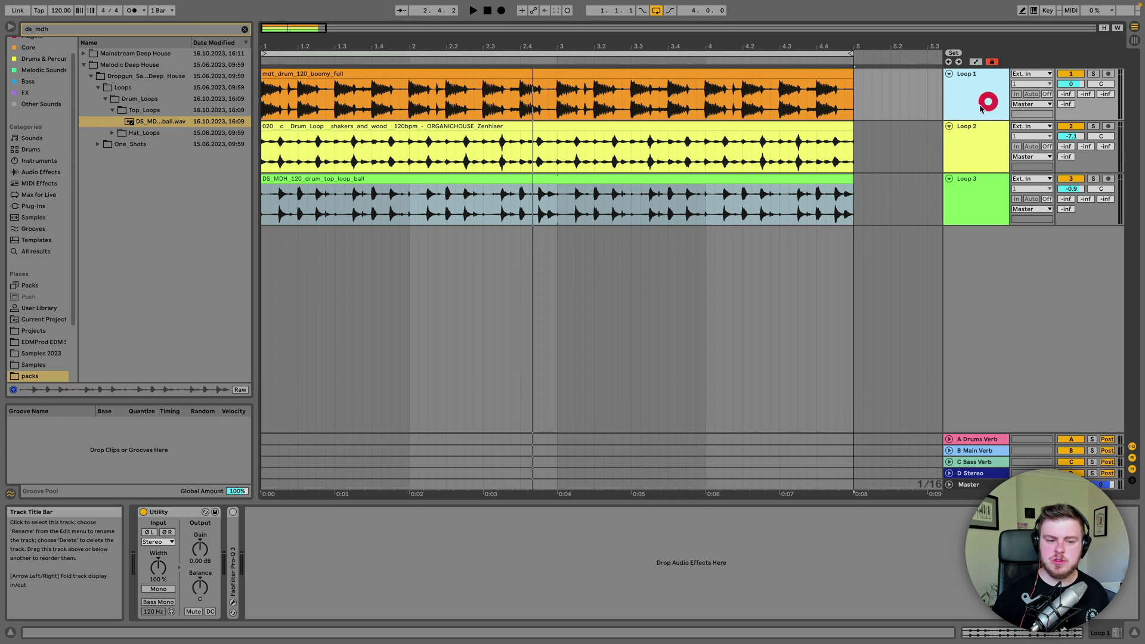
double_click(233, 525)
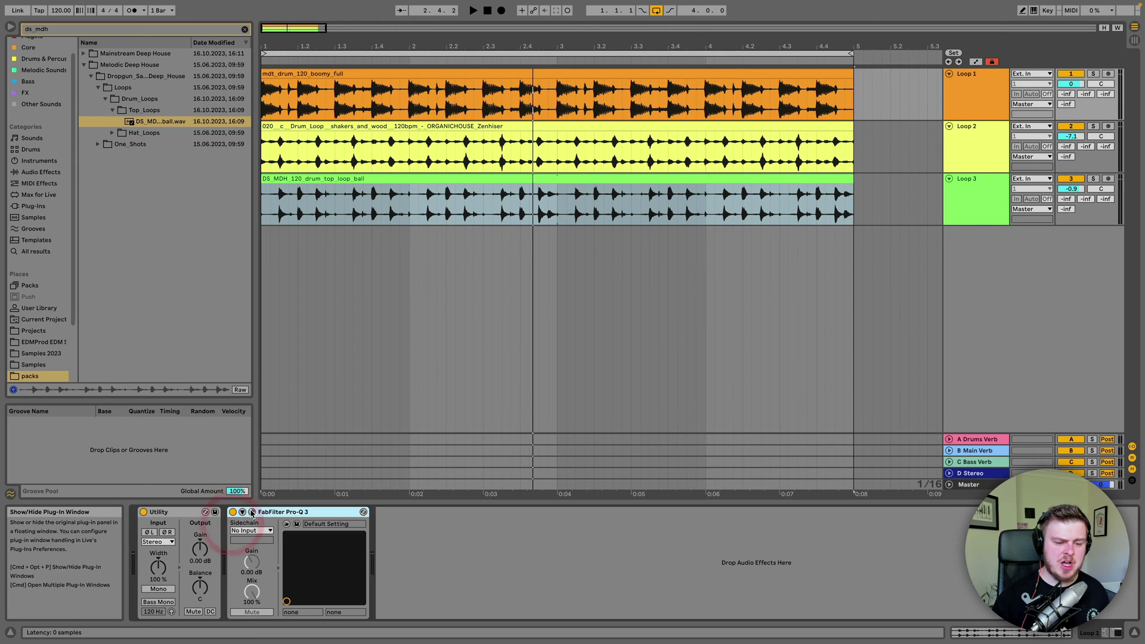
click(249, 512)
drag(348, 222, 529, 220)
key(space)
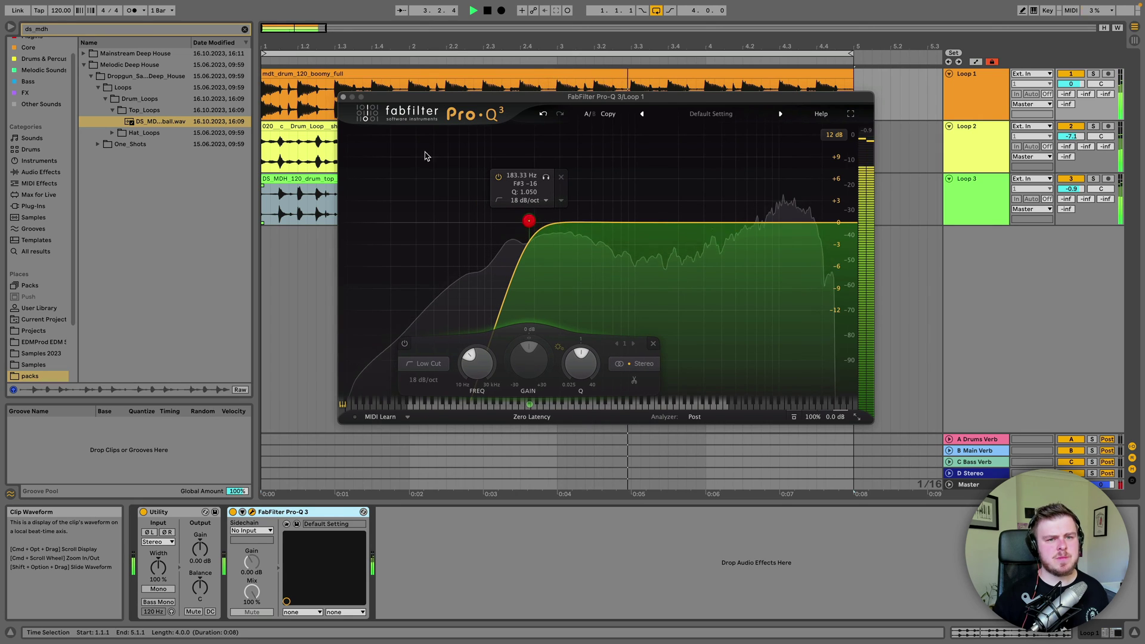
key(space)
click(342, 97)
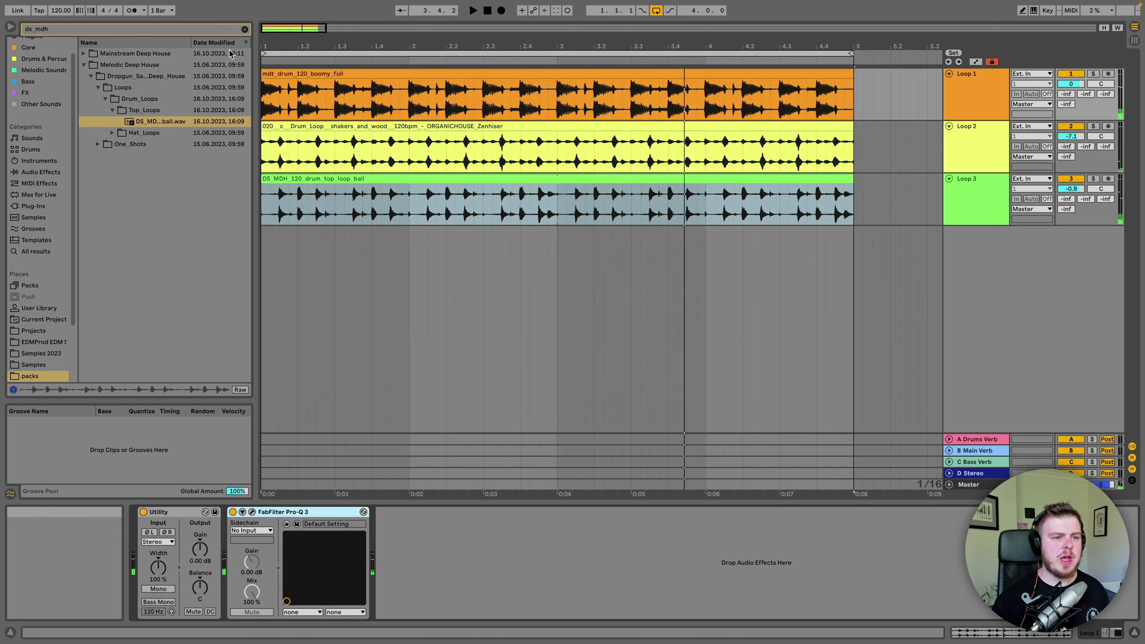
Step: Find DS_MDH_drum_kick_one_shot_think_of_me in the Melodic Deep House Kicks one-shots and place it on a new track at bar 1
click(133, 146)
key(Down)
key(Right)
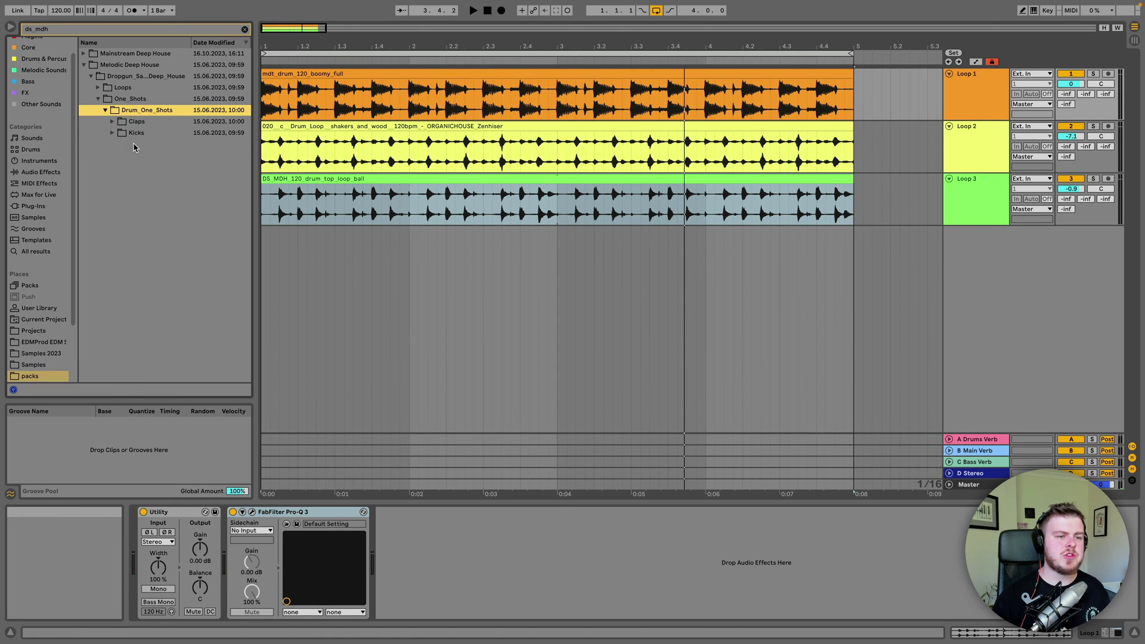
key(Down)
key(Down)
key(Right)
key(Down)
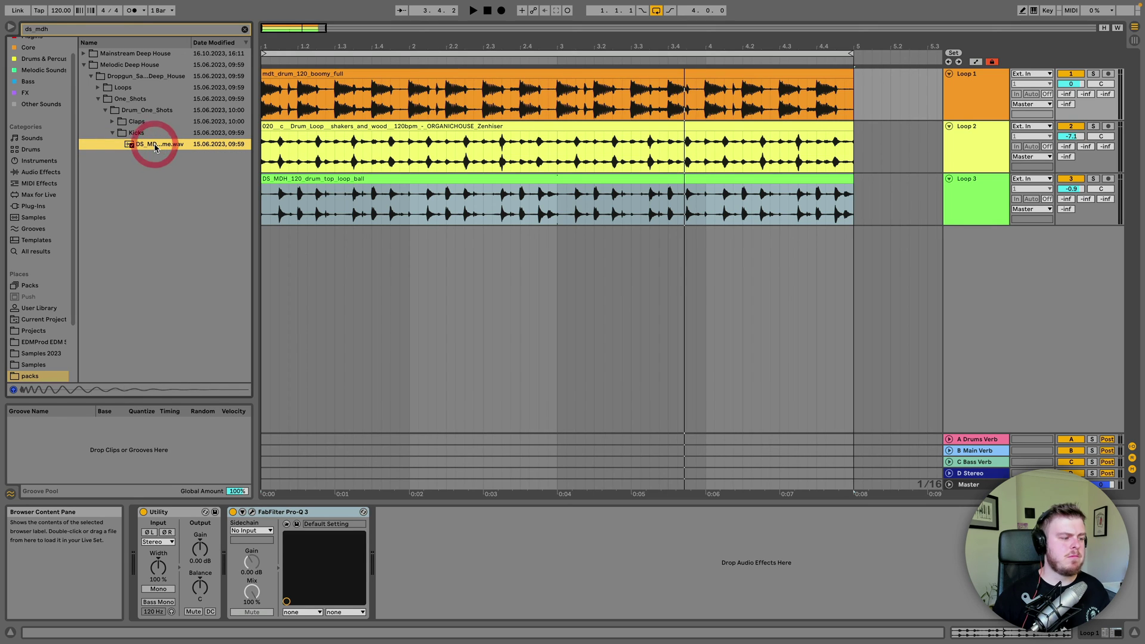
drag(155, 147, 262, 244)
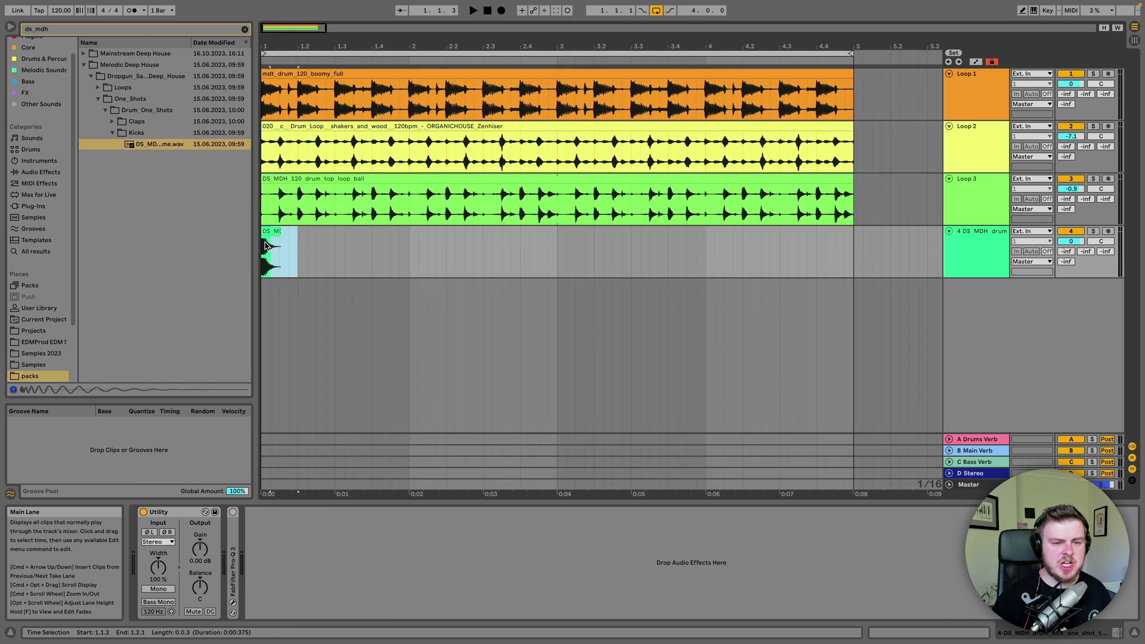
Step: Duplicate the kick onto every beat from bar 1 to the end of bar 4
key(super+d)
key(super+d)
key(super+d)
key(super+d)
key(super+d)
key(super+d)
key(super+d)
key(super+d)
key(super+d)
key(super+d)
key(super+d)
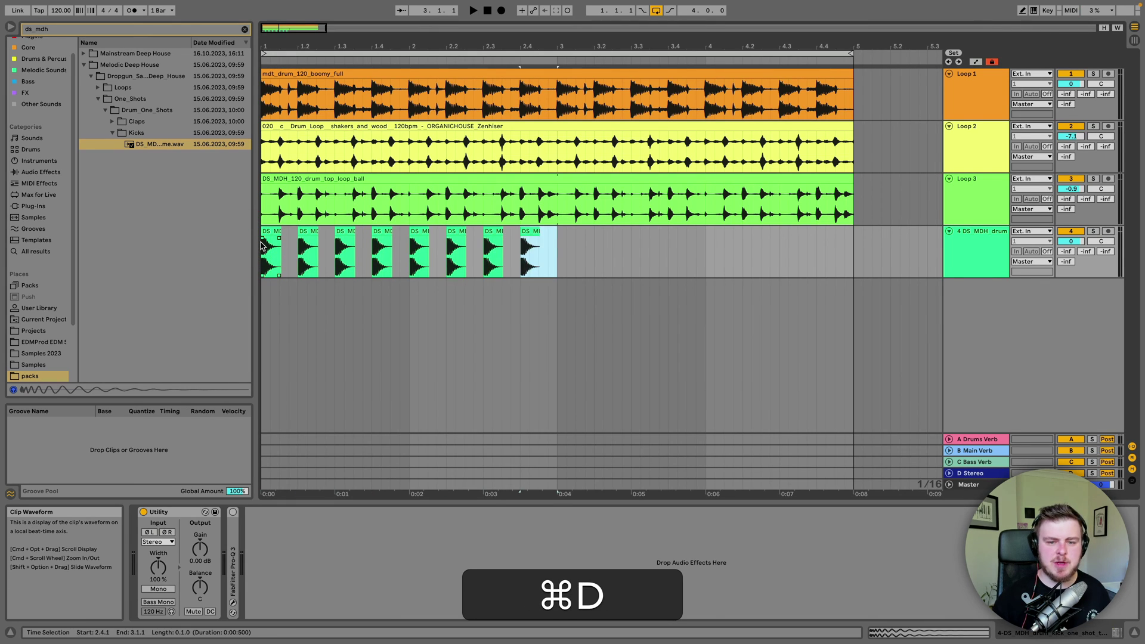
key(super+d)
key(super+d)
key(super+d)
key(super+d)
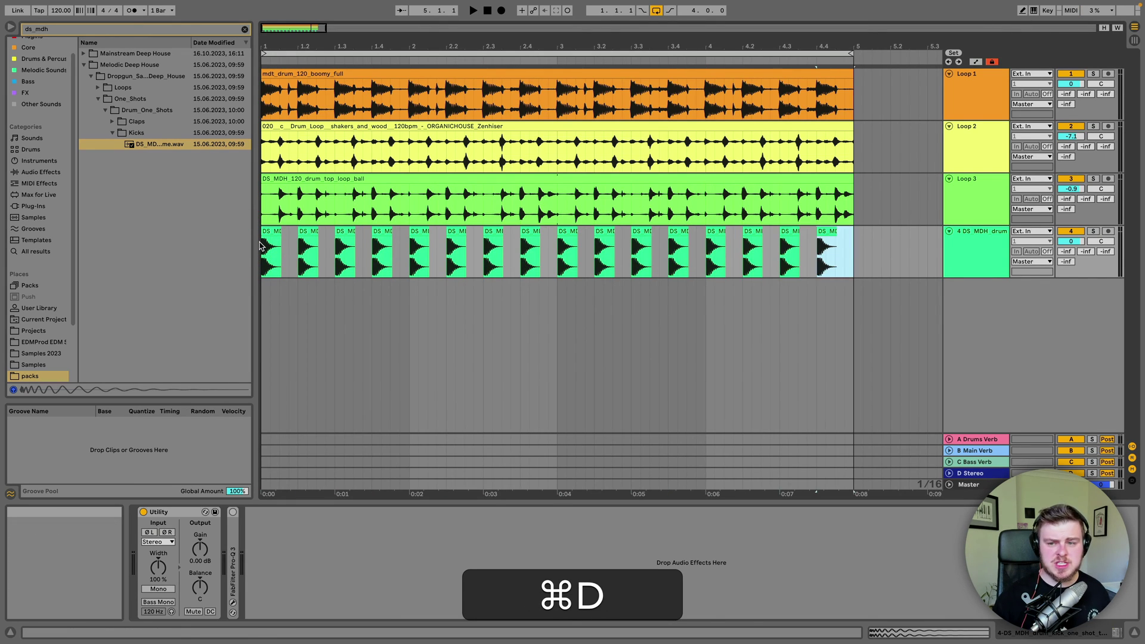
click(267, 228)
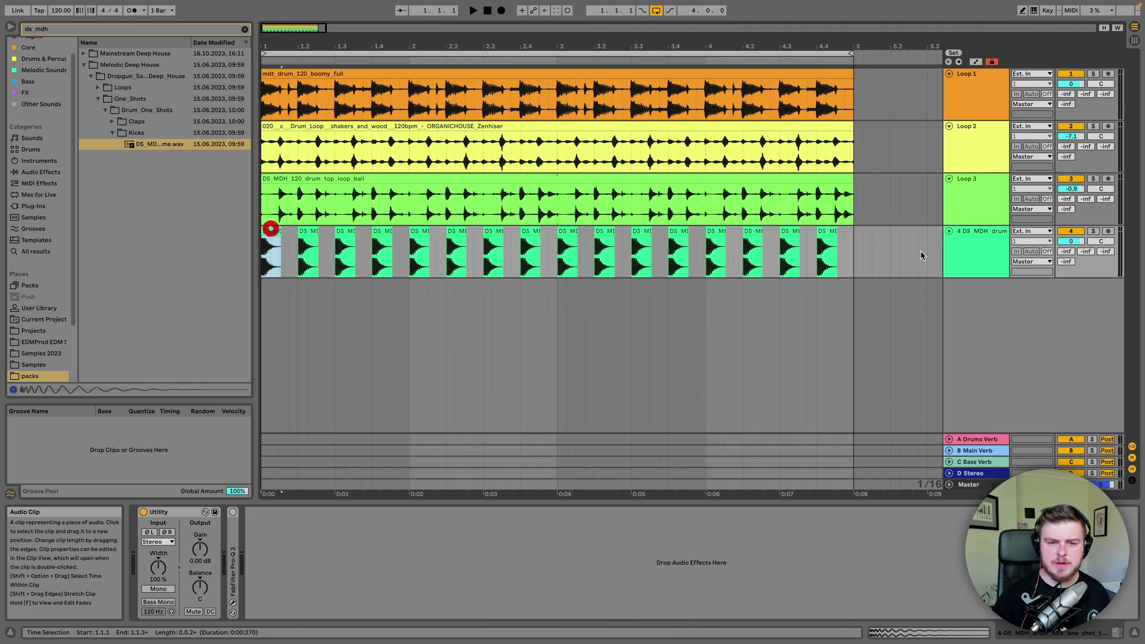
Step: Rename the kick sample's track to Kick, set its volume to -1.0 dB and check it against the loops in playback
click(1000, 248)
key(super+r)
text(Kick)
key(Return)
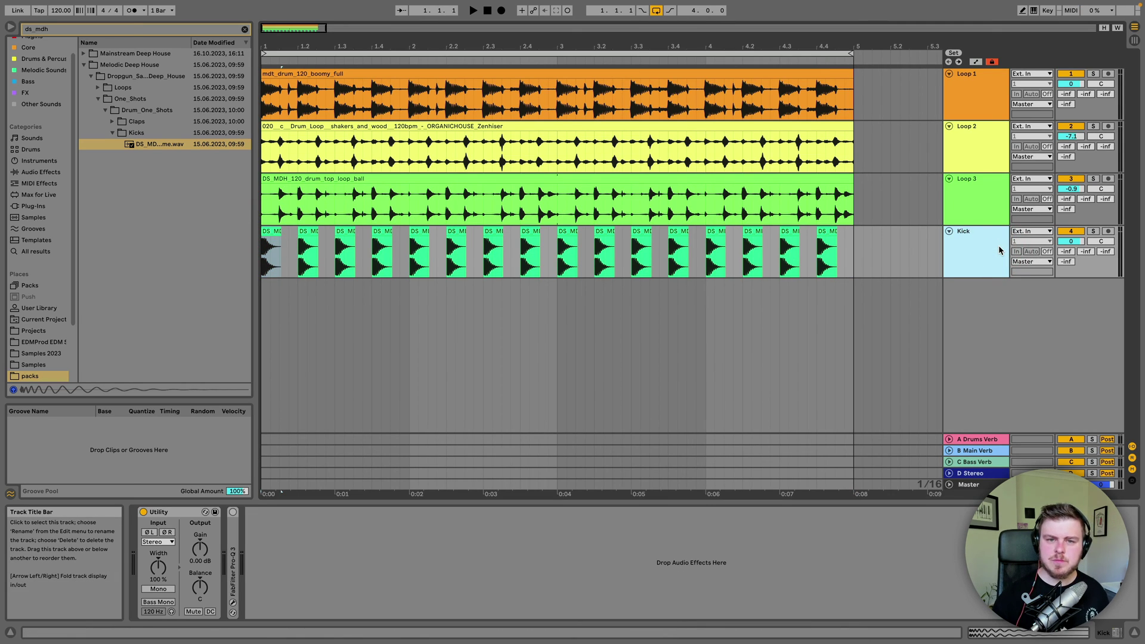
drag(266, 96, 843, 102)
click(276, 228)
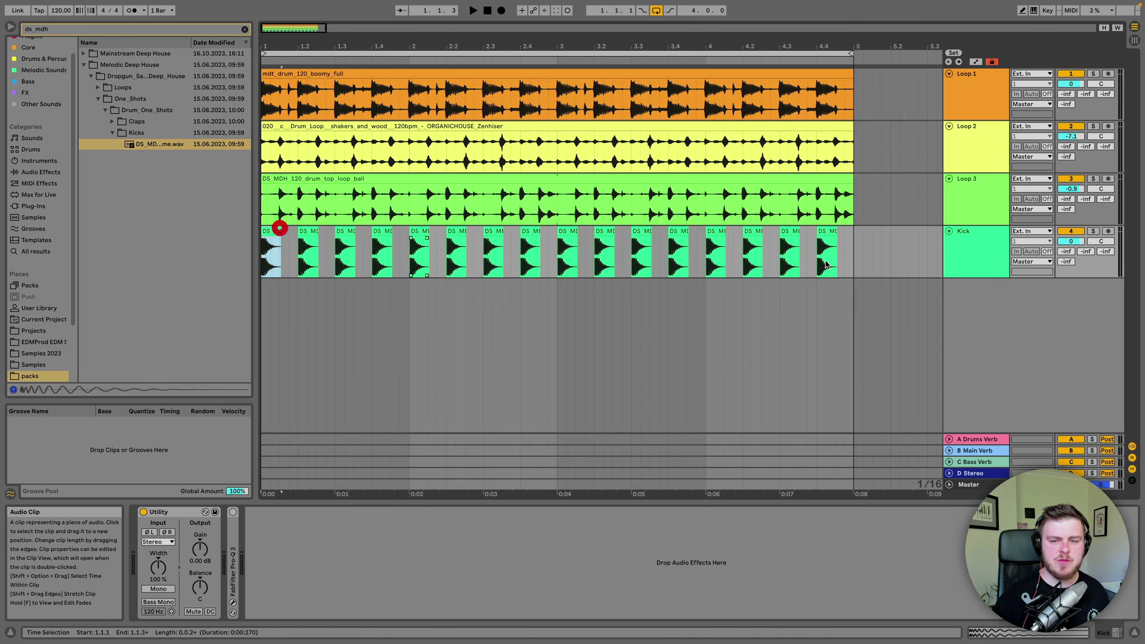
drag(1068, 240, 1067, 242)
key(space)
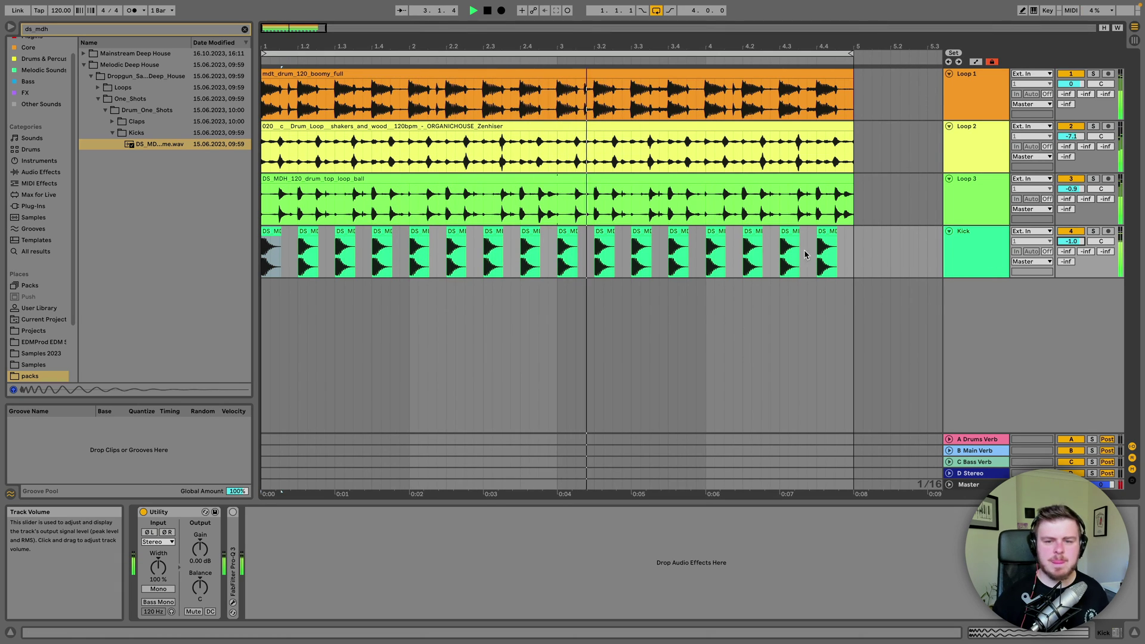
key(space)
Step: Add an extra off-beat kick after beat 4 of bar 2 by duplicating that beat's kick clip, and play the groove
click(536, 234)
key(super+d)
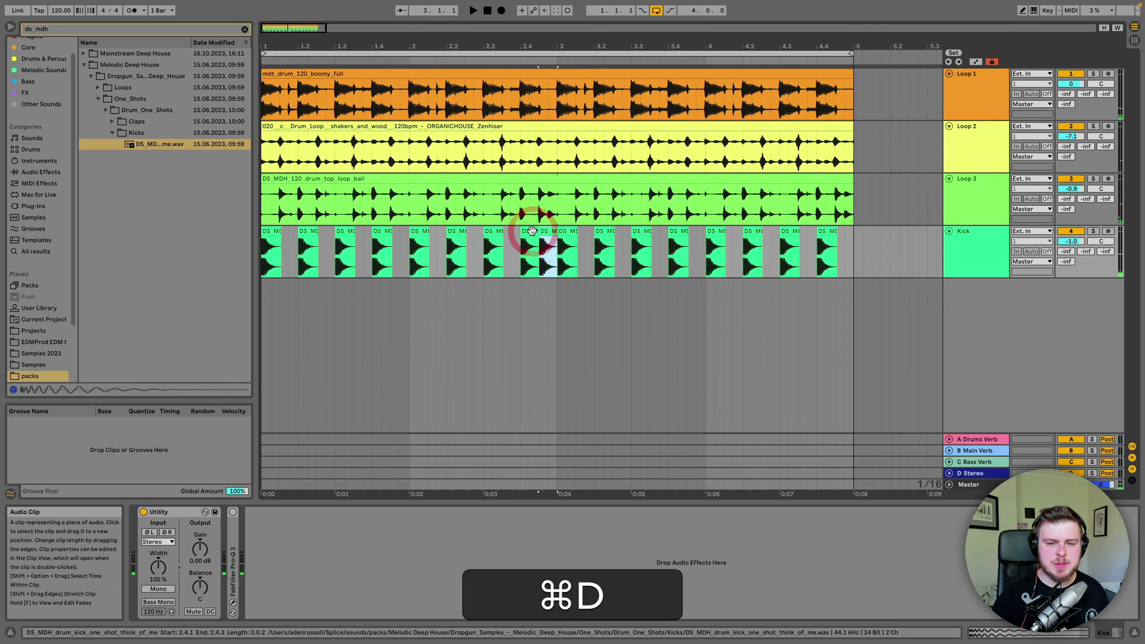
key(space)
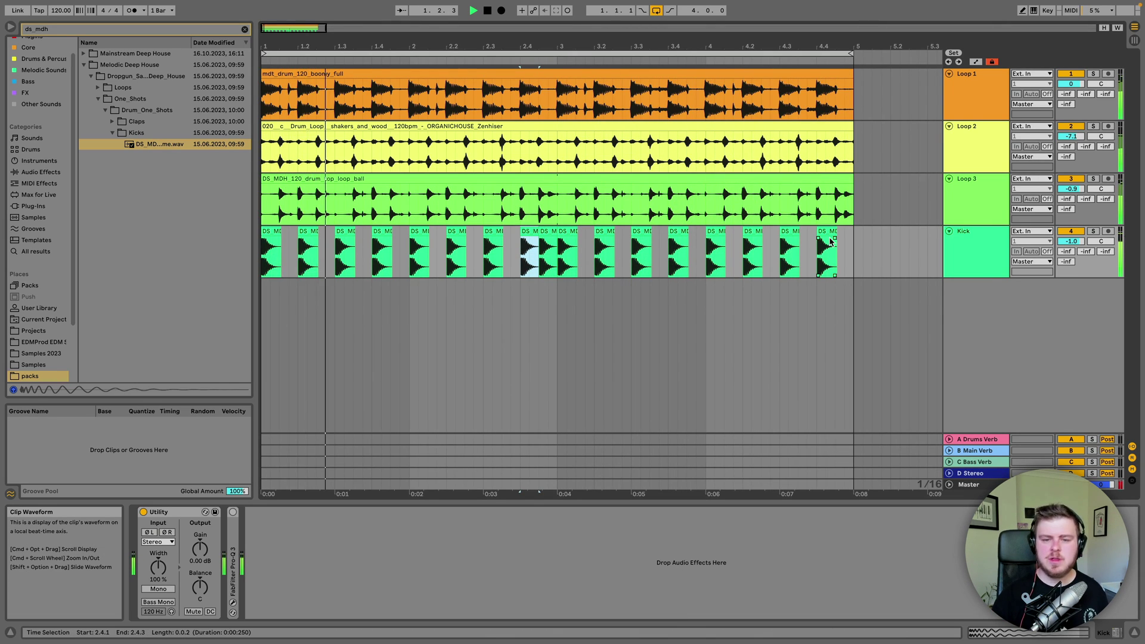
key(space)
Step: Insert a new audio track below the Kick track and name it Clap
click(977, 243)
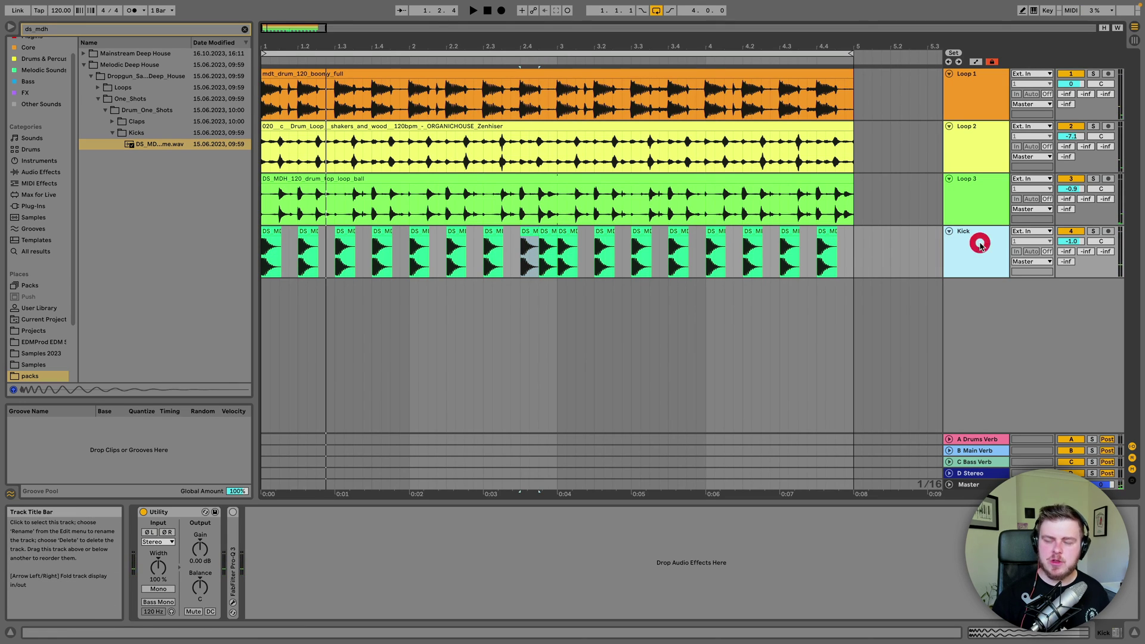
key(super+t)
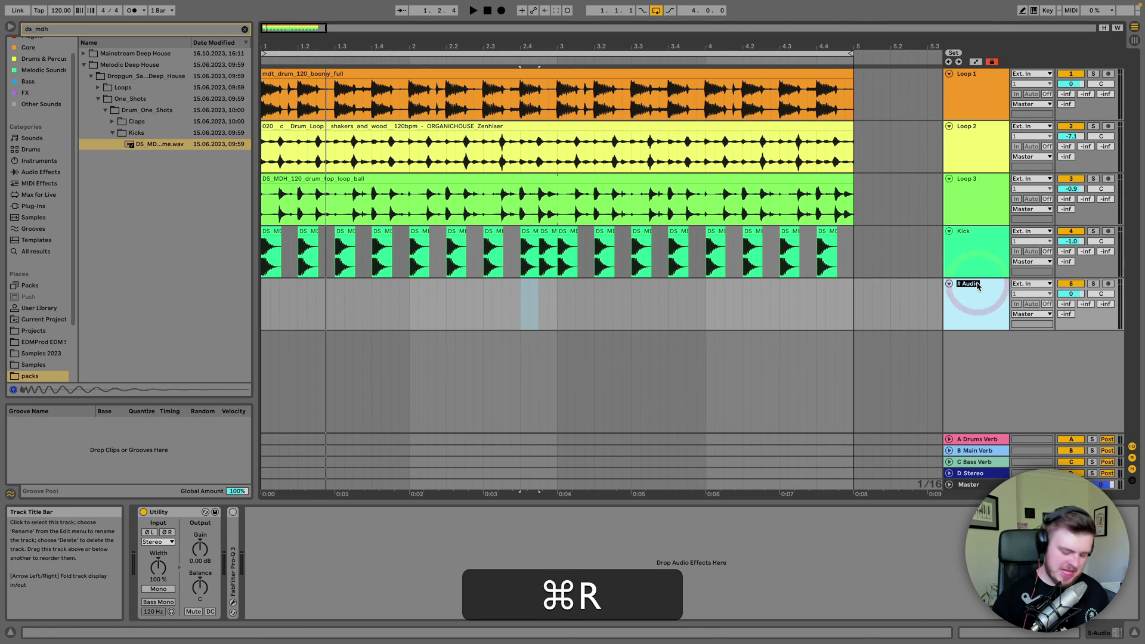
text(Clap)
key(Return)
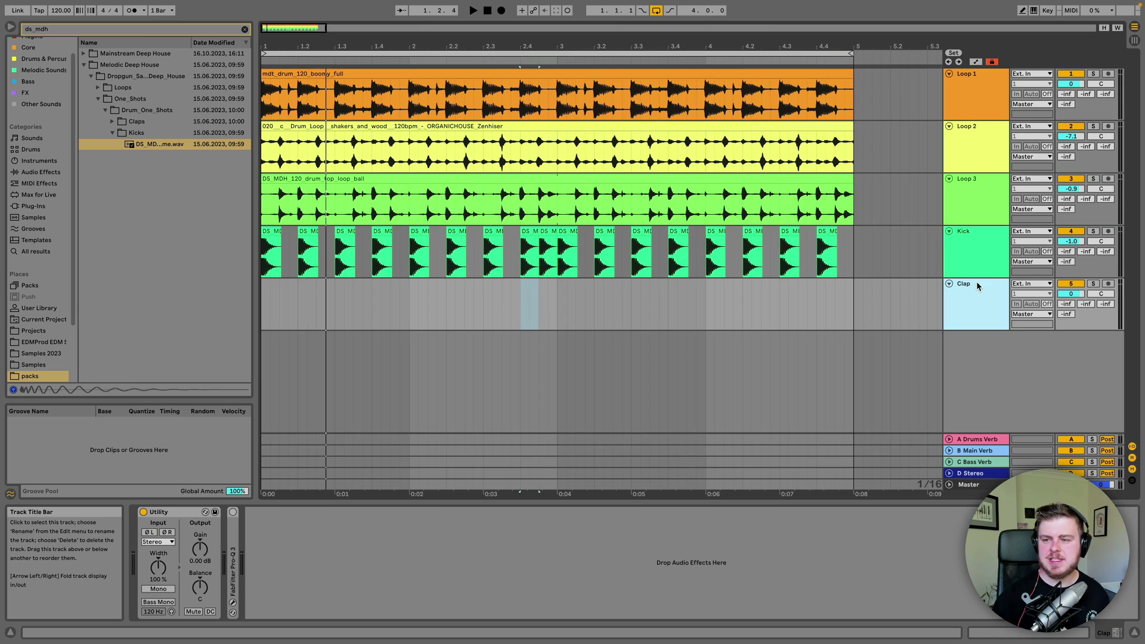
Step: Solo the Loop 3 track and listen to it on its own
click(1093, 178)
click(533, 180)
key(space)
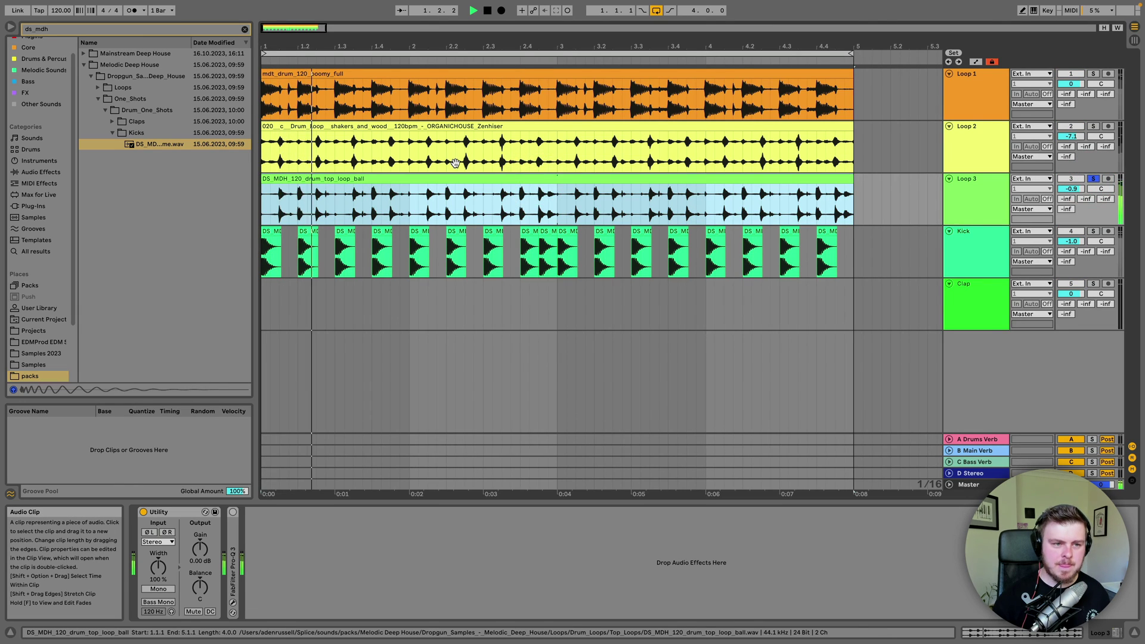
Step: Clear the browser search and expand the Spinnin' Sounds - Deep pack through its drum one-shots to the clap sample
click(245, 29)
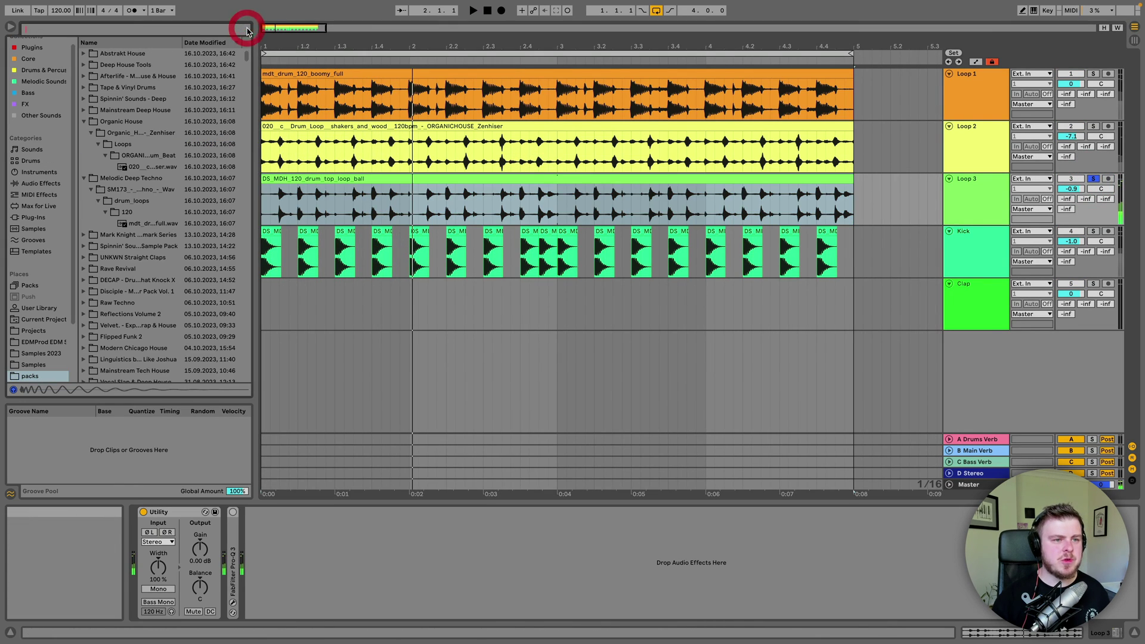
click(137, 99)
key(Right)
key(Down)
key(Right)
key(Down)
key(Right)
key(Down)
key(Right)
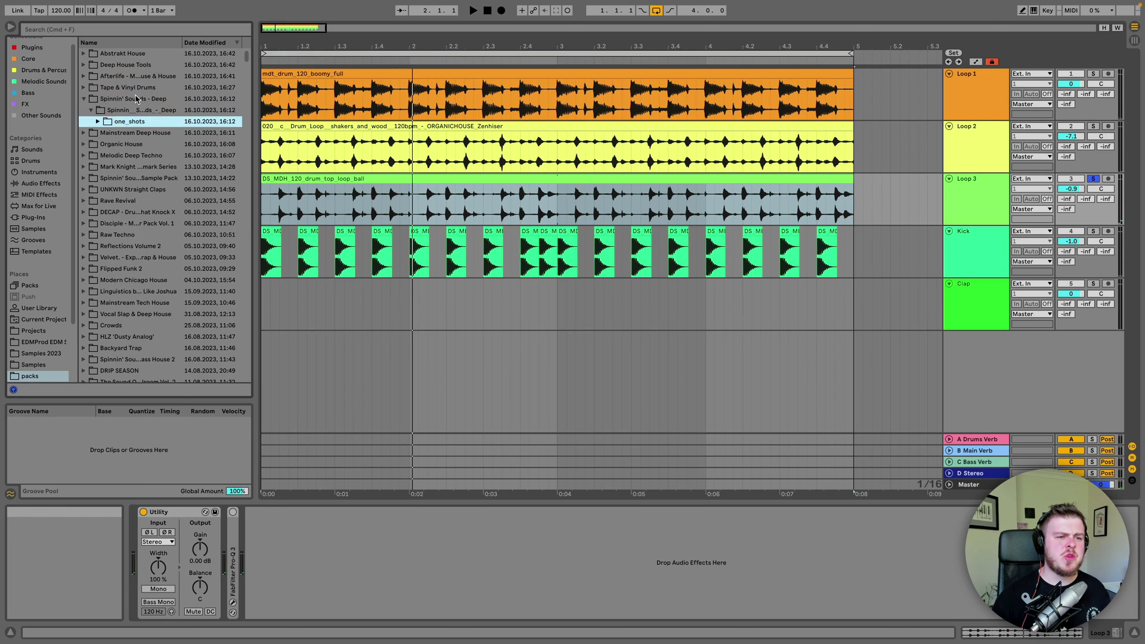
key(Down)
key(Right)
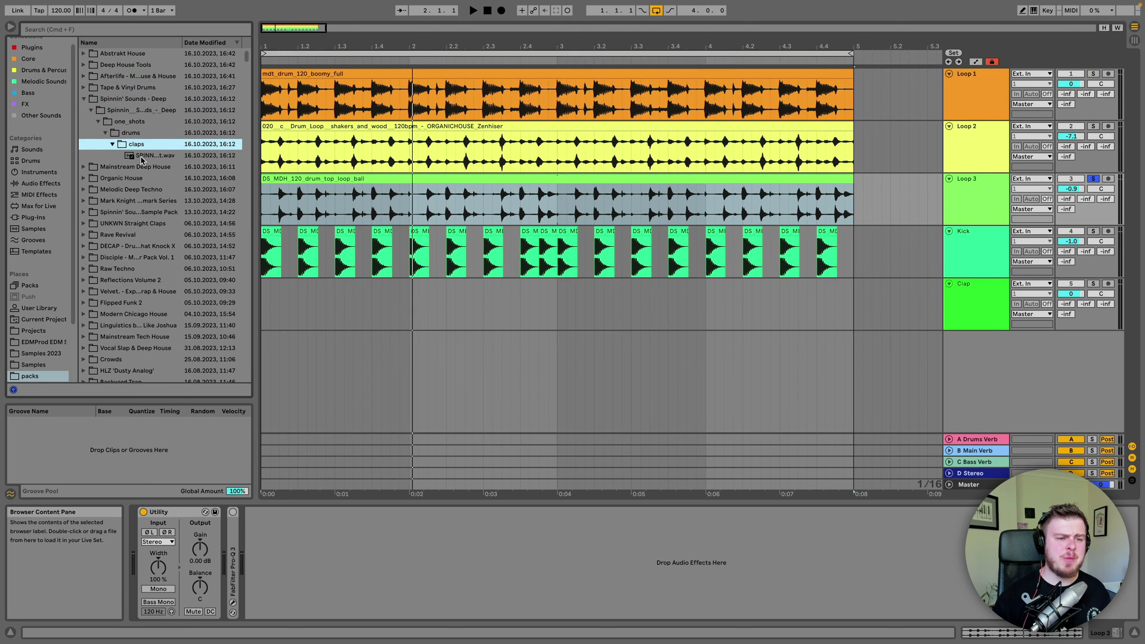
key(Down)
Step: Place the Spinnin' clap on the Clap track at beat 2 of bar 1 and repeat it on beats 2 and 4 through bar 4
drag(143, 158, 237, 291)
key(super+d)
key(super+d)
key(super+d)
key(super+d)
key(super+d)
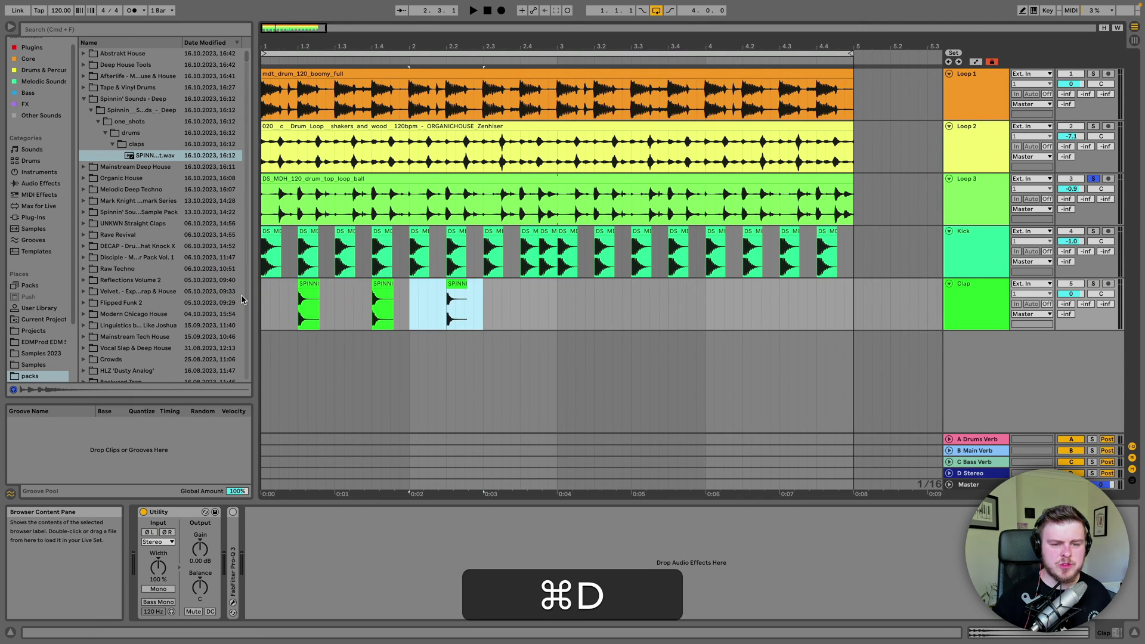
key(super+d)
key(super+d)
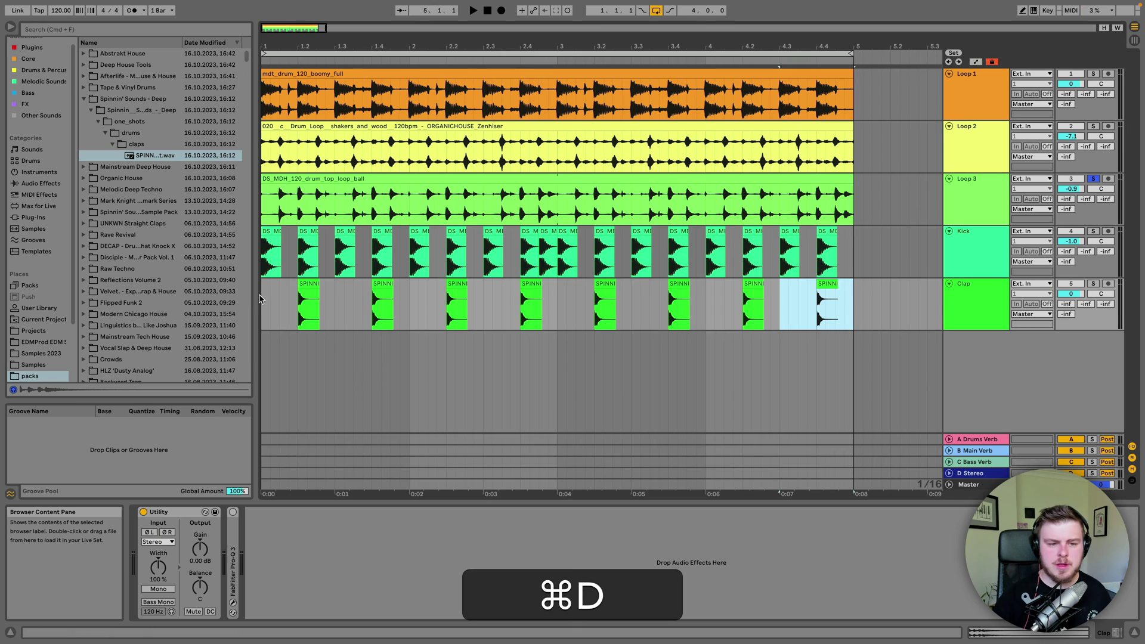
Step: Play all tracks together from bar 1 without the Loop 3 solo and set the Clap track's volume to 0.4 dB
click(260, 299)
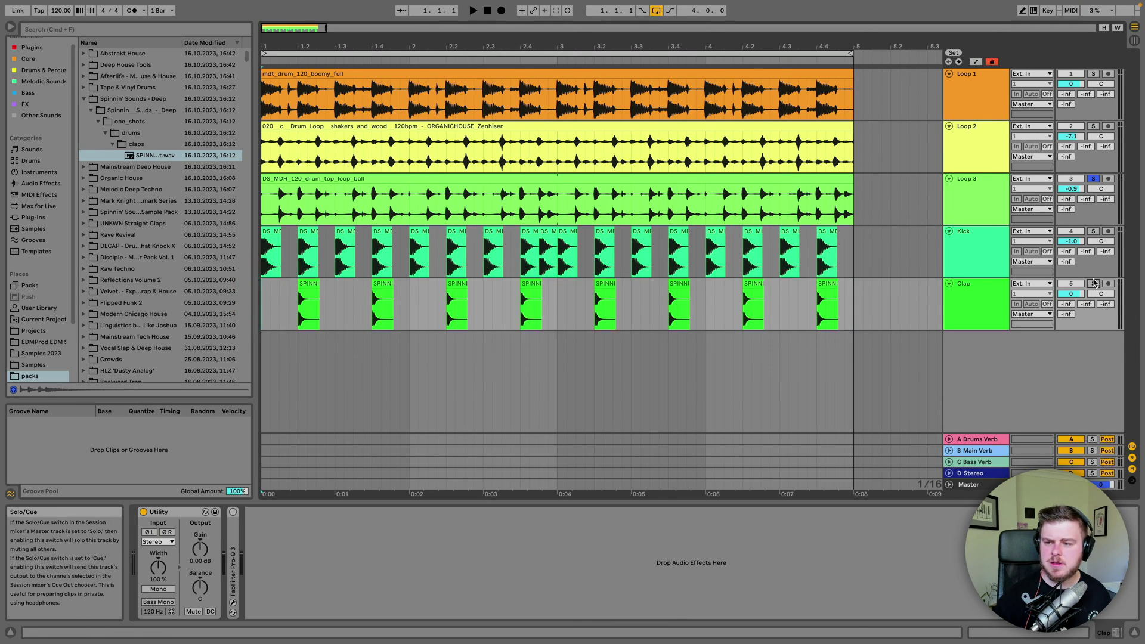
key(space)
drag(1071, 293, 1071, 290)
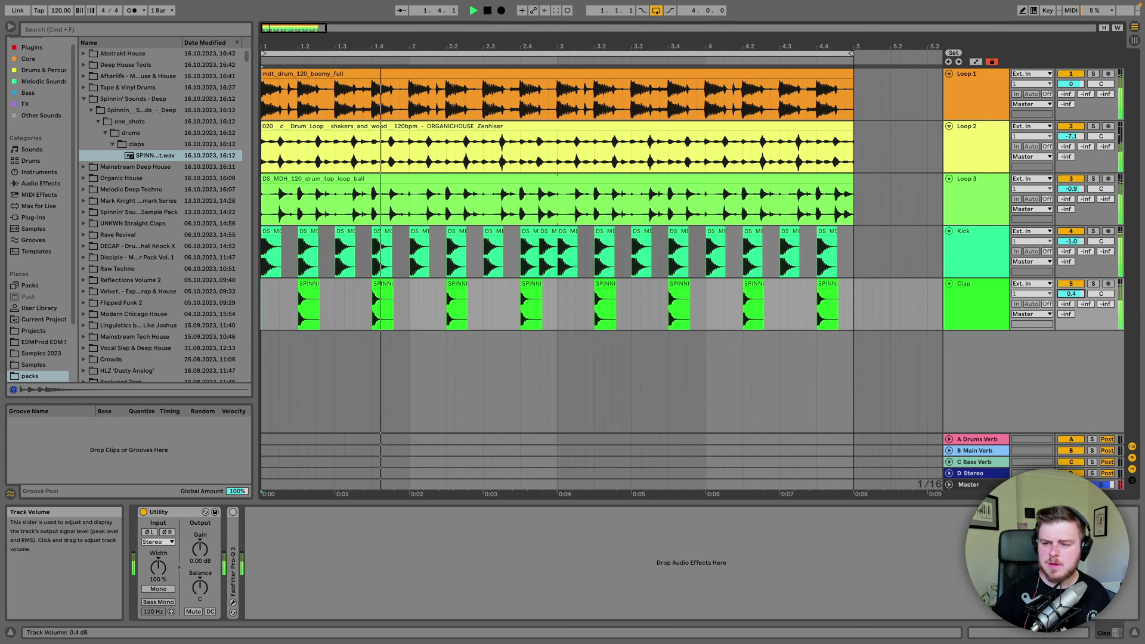
Step: Enable the FabFilter Pro-L 2 limiter on the Master track and check its display while the groove plays from bar 1
key(space)
click(960, 486)
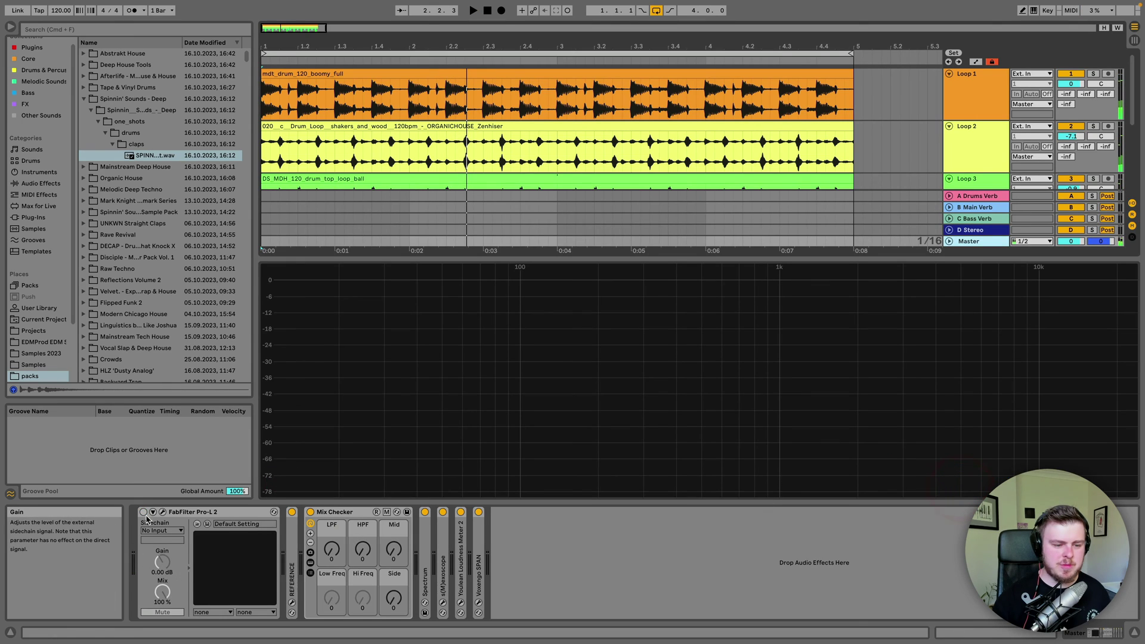
click(144, 512)
key(space)
click(162, 512)
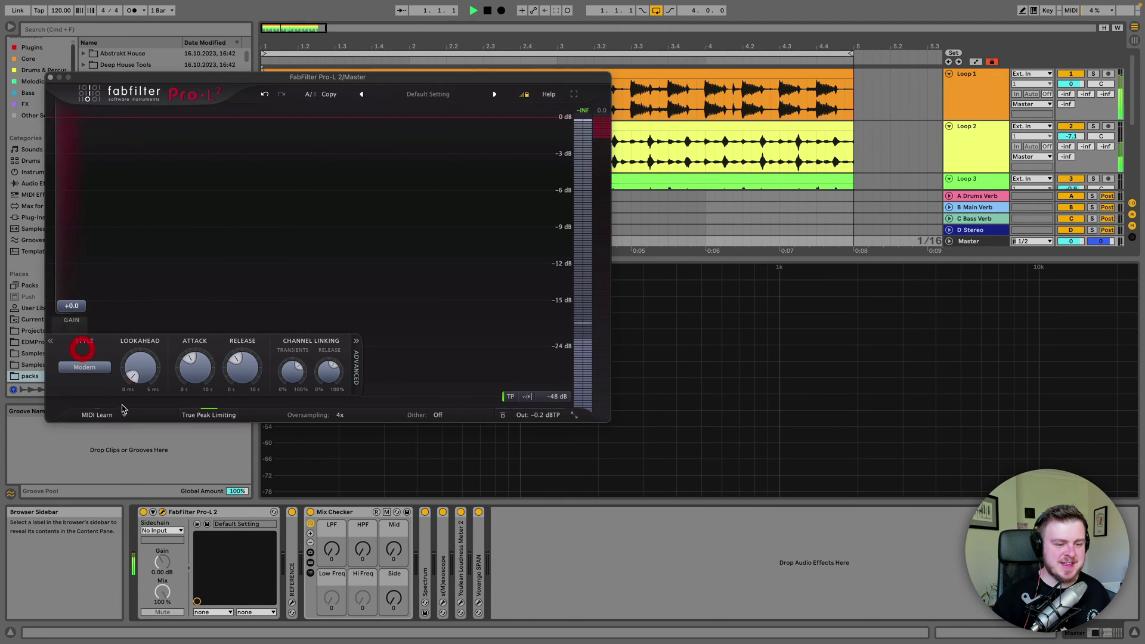
click(50, 78)
click(997, 154)
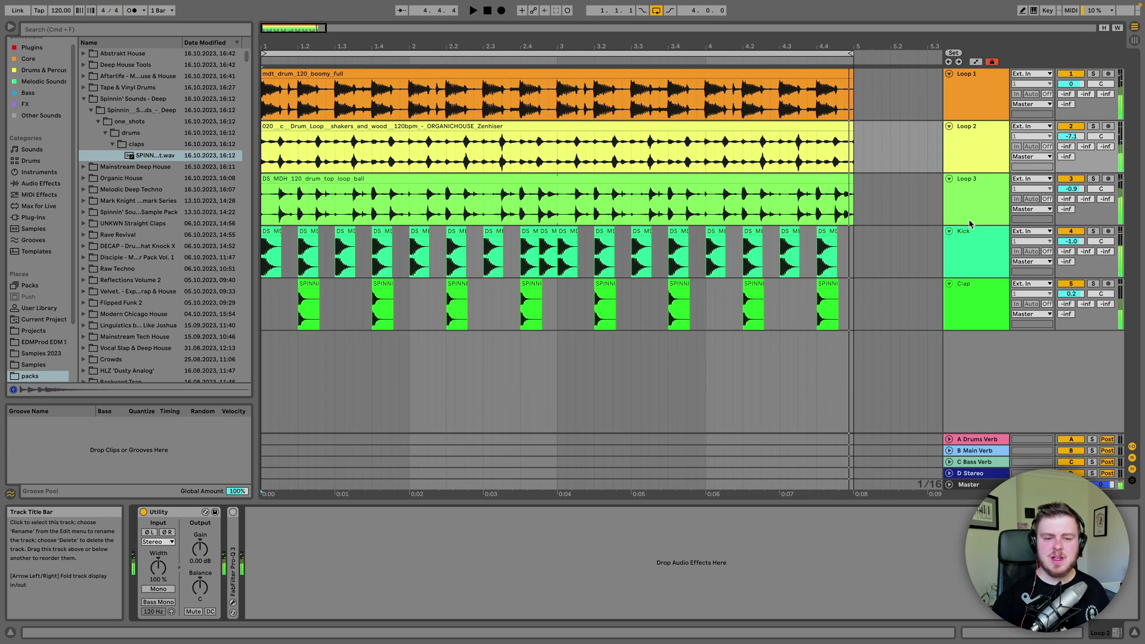
Step: Copy the clap at 2.4 to position 2.2.4 on the Clap track and listen to the added hit from 2.2.1
key(space)
click(530, 287)
key(super+c)
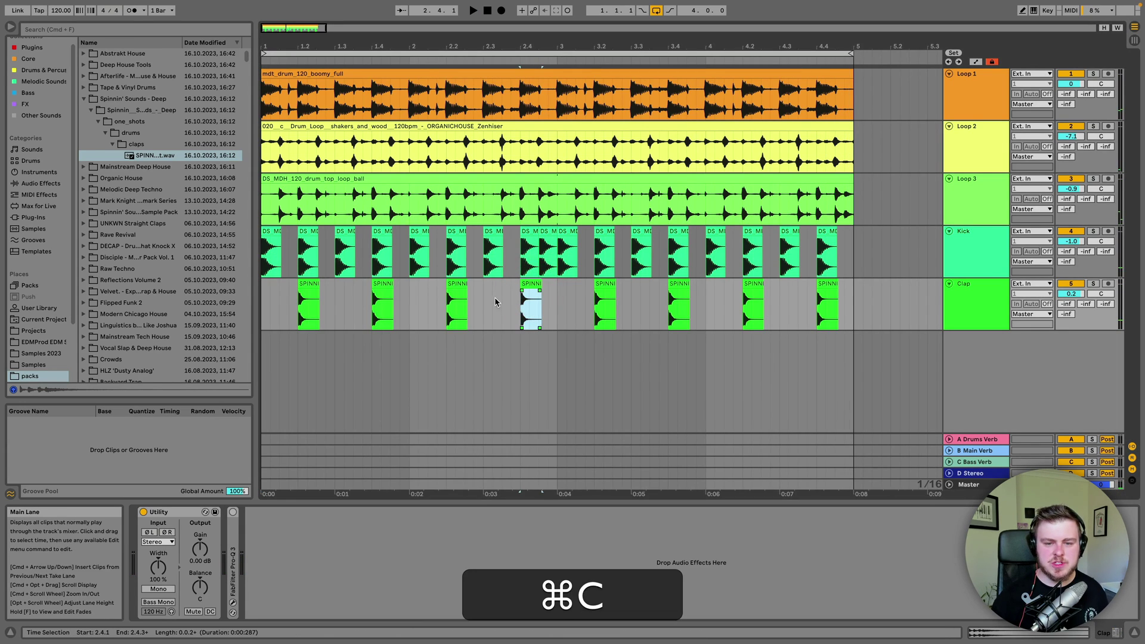
click(476, 292)
key(super+v)
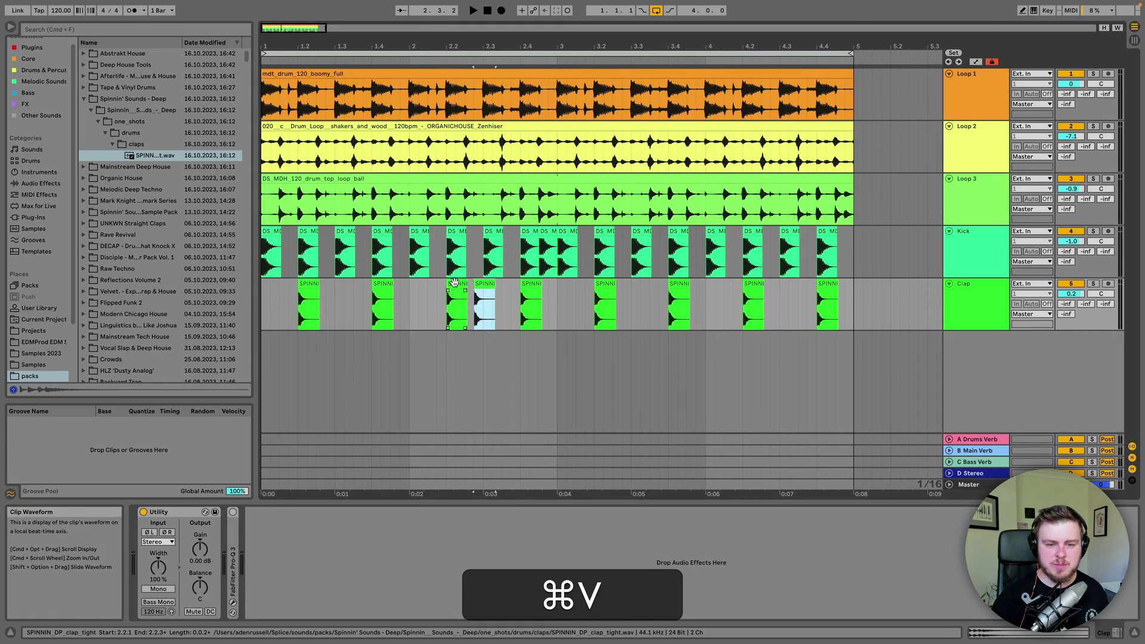
click(455, 285)
key(space)
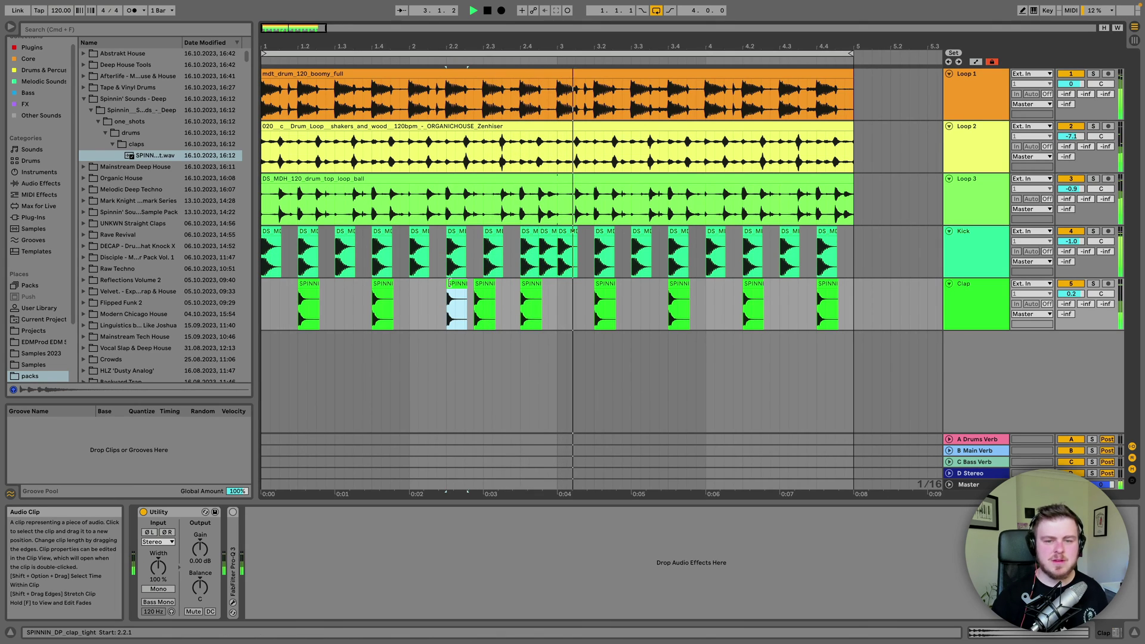
key(space)
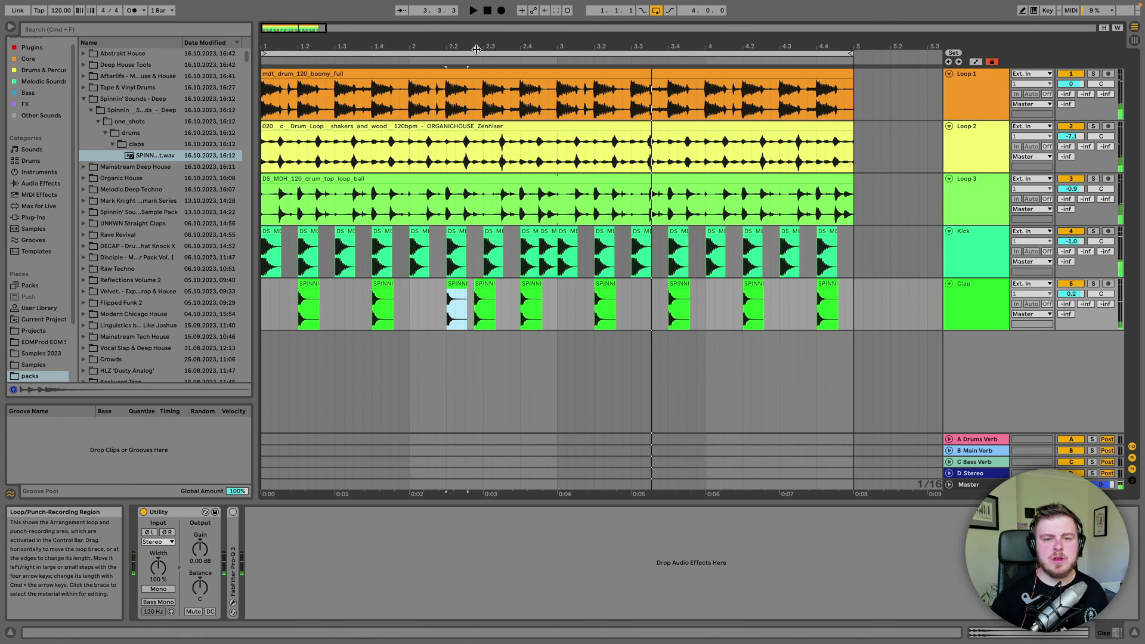
Step: Copy the sixteenth-note slice of Loop 3 at 2.2.1 to position 2.2.4 and play the groove from 2.2.1
drag(476, 47, 476, 98)
drag(399, 205, 411, 204)
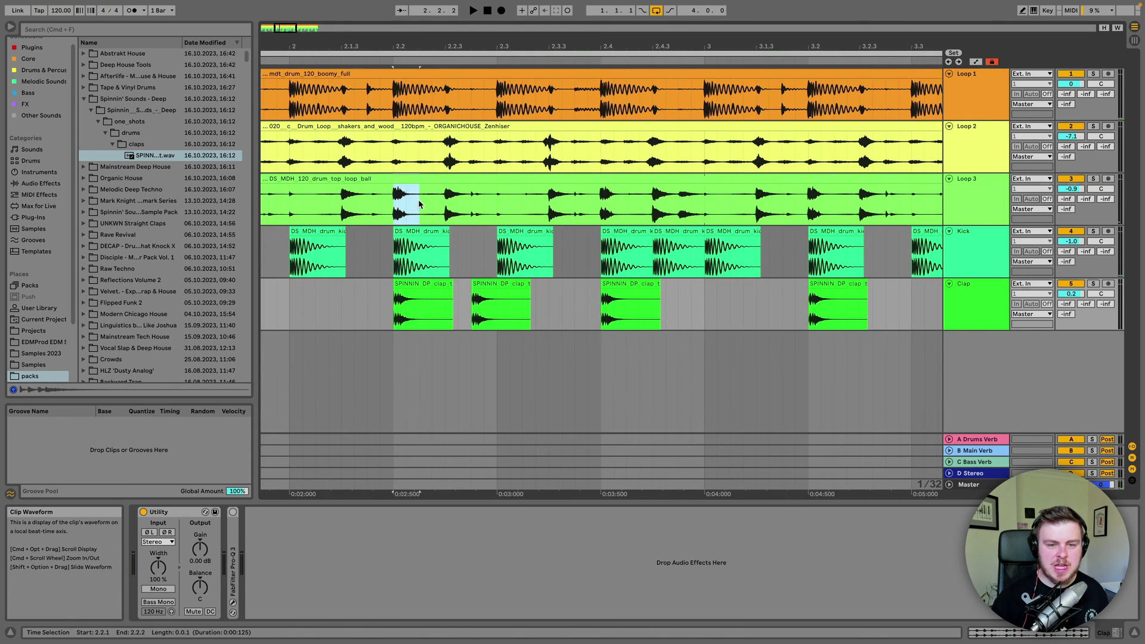
key(super+c)
click(473, 208)
key(super+v)
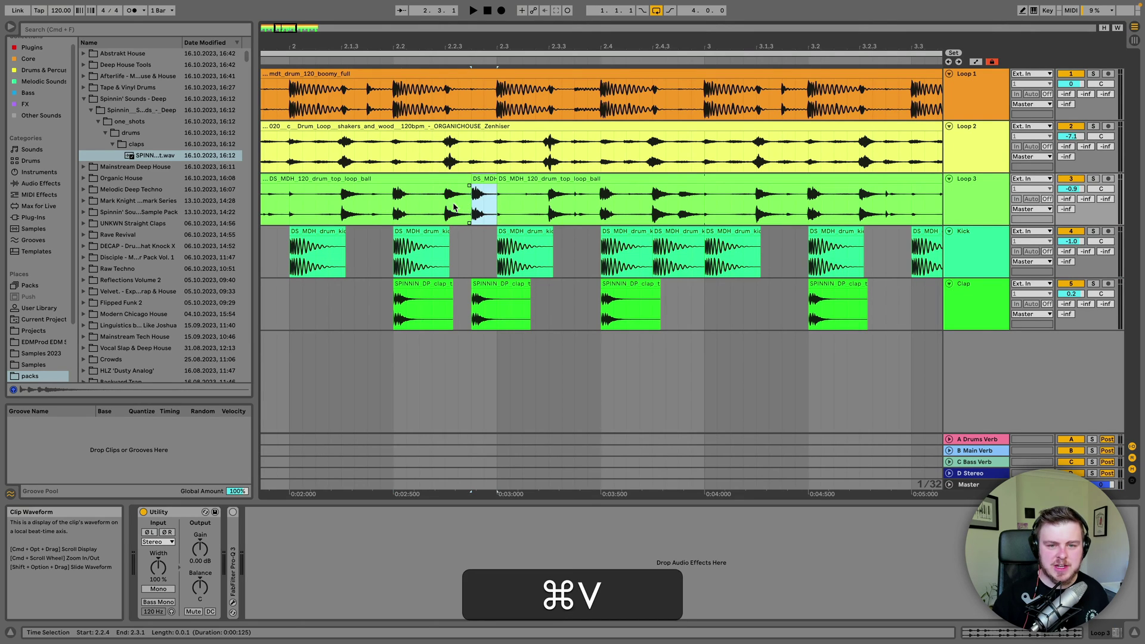
click(391, 202)
key(space)
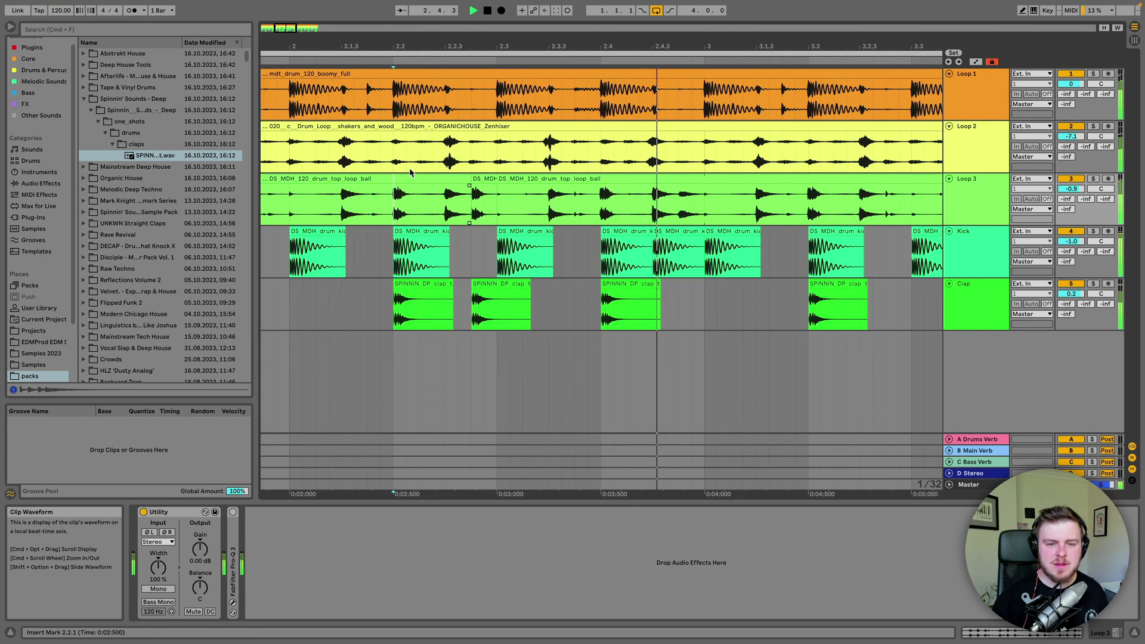
Step: Select the full four bars of the Kick and Clap tracks, from 1.1.1 to 5.1.1
drag(472, 43, 445, 6)
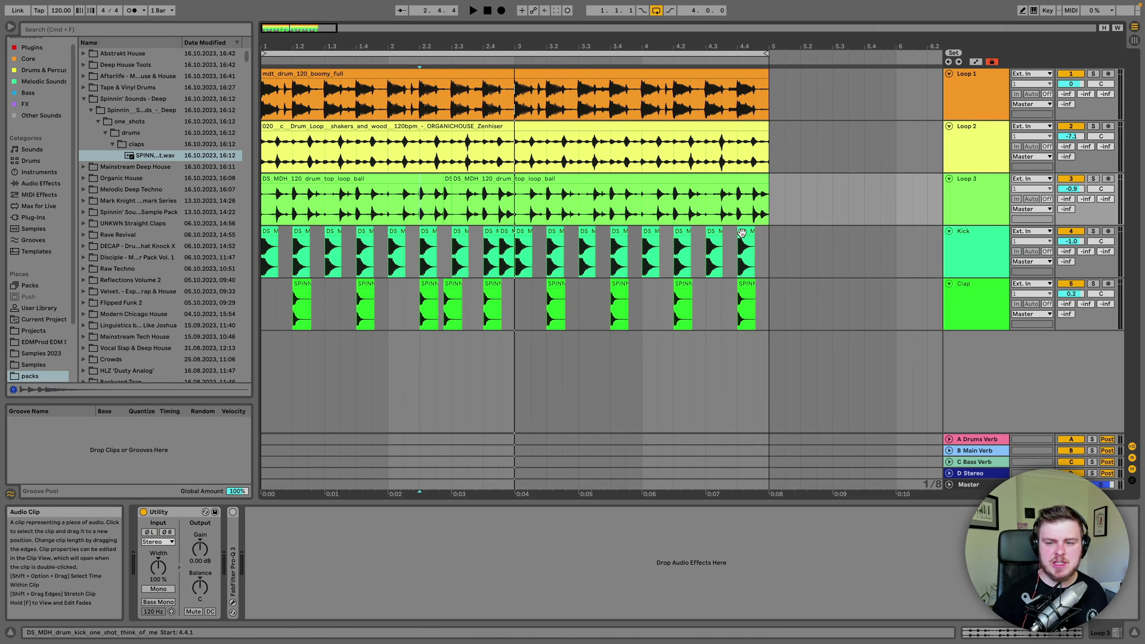
drag(769, 245, 234, 298)
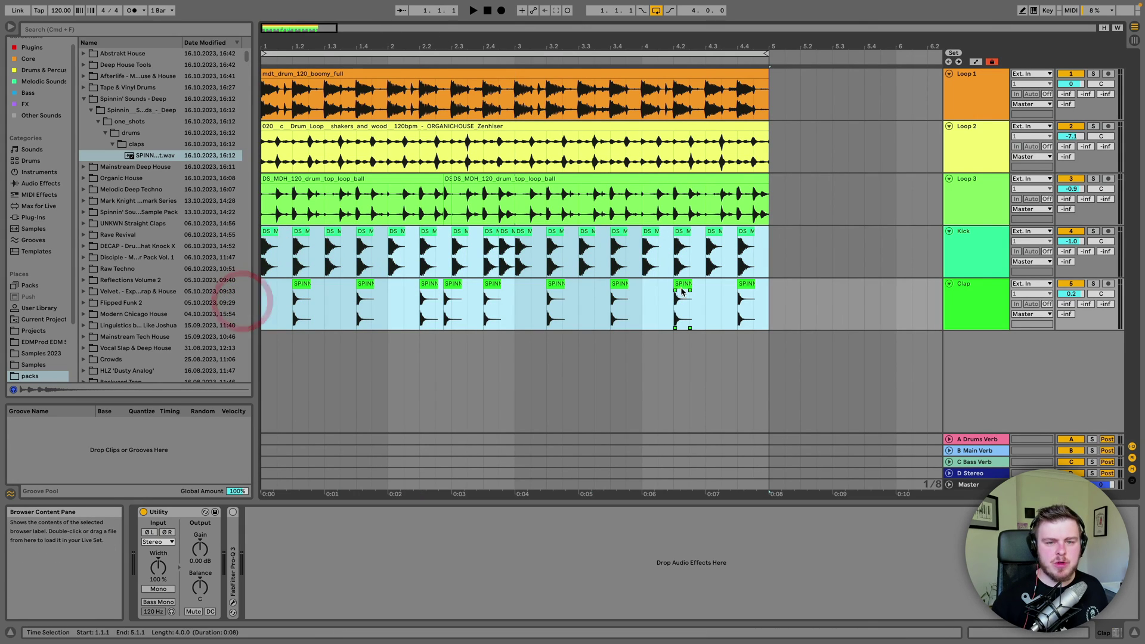